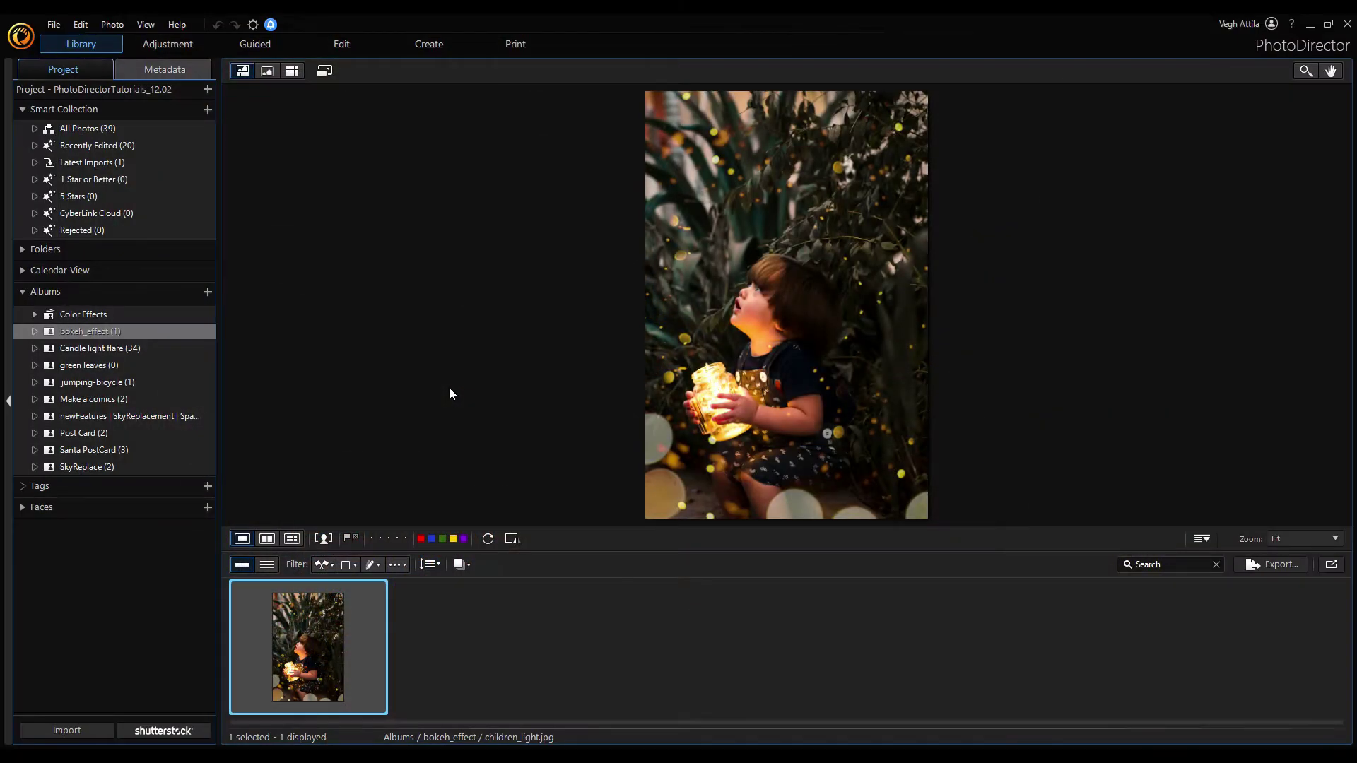
Switch to the Guided module with children_light.jpg from the bokeh_effect album open
click(257, 49)
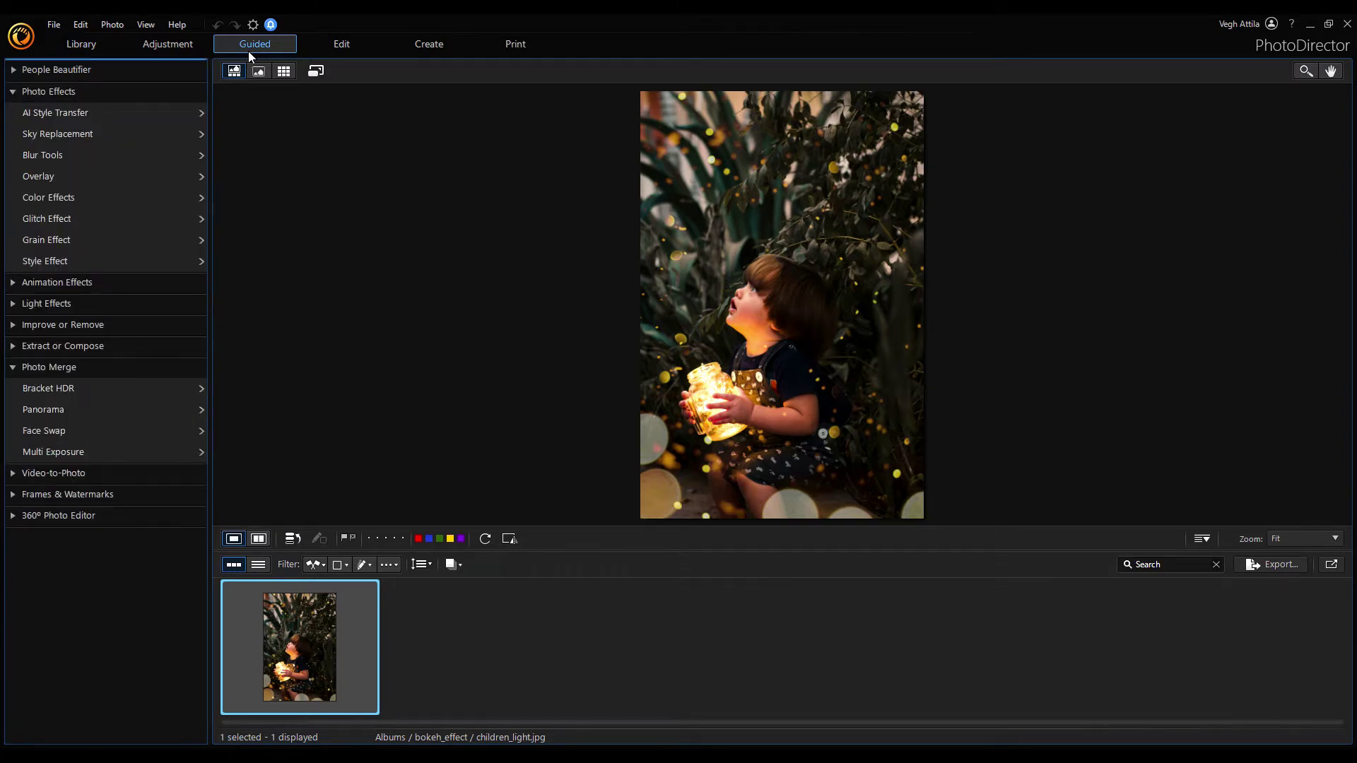
Apply a circular Soft Focus blur centred on the child's face, with blur degree 29
click(84, 155)
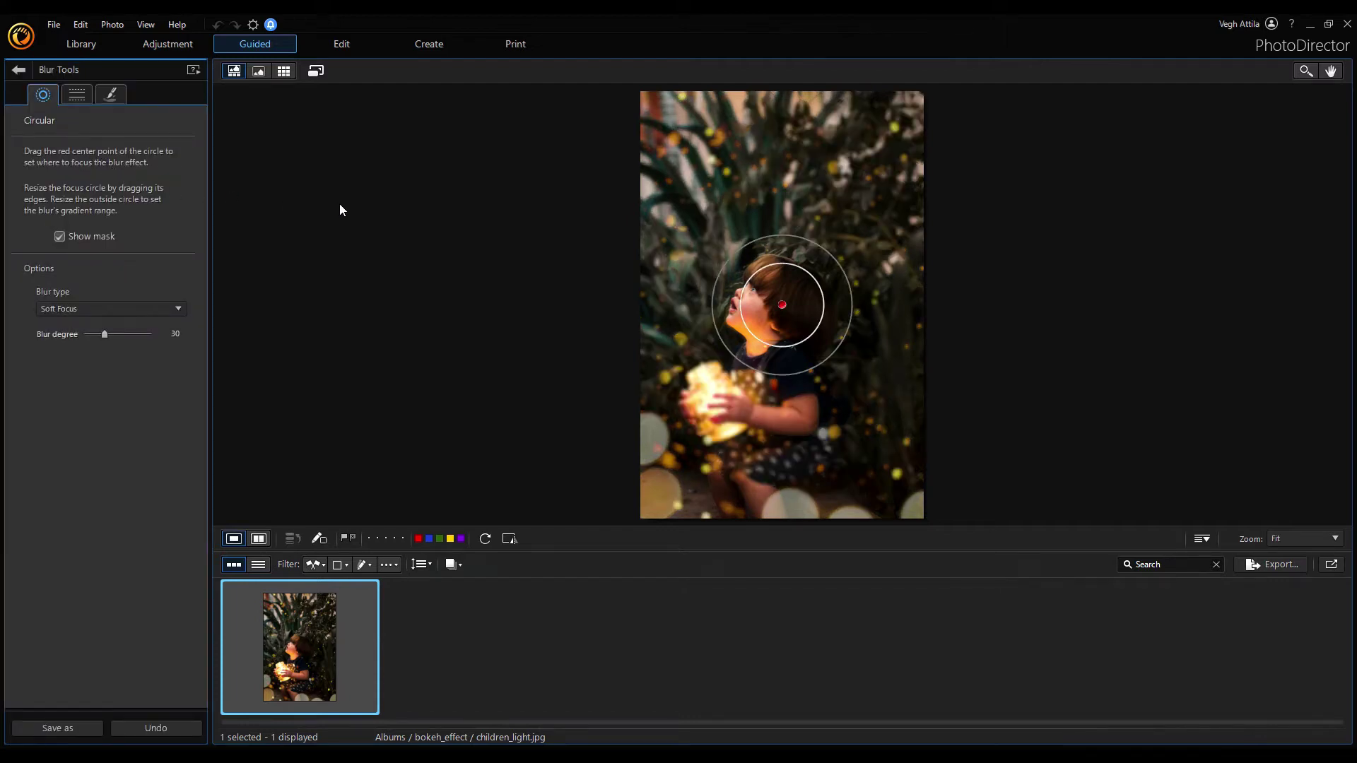
mouse_move(780, 305)
mouse_down()
mouse_move(760, 306)
mouse_move(720, 382)
mouse_move(805, 389)
mouse_move(807, 341)
mouse_move(767, 288)
mouse_move(768, 304)
mouse_up()
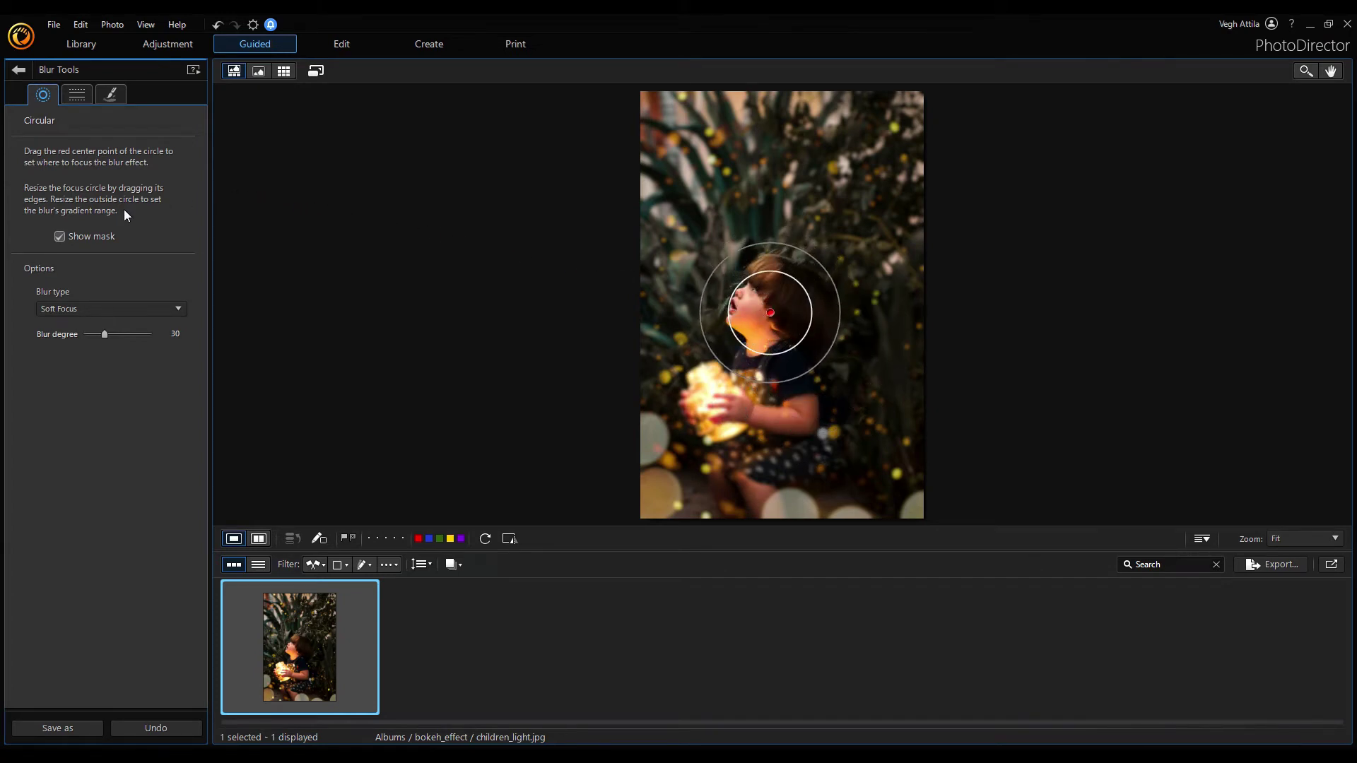
click(60, 237)
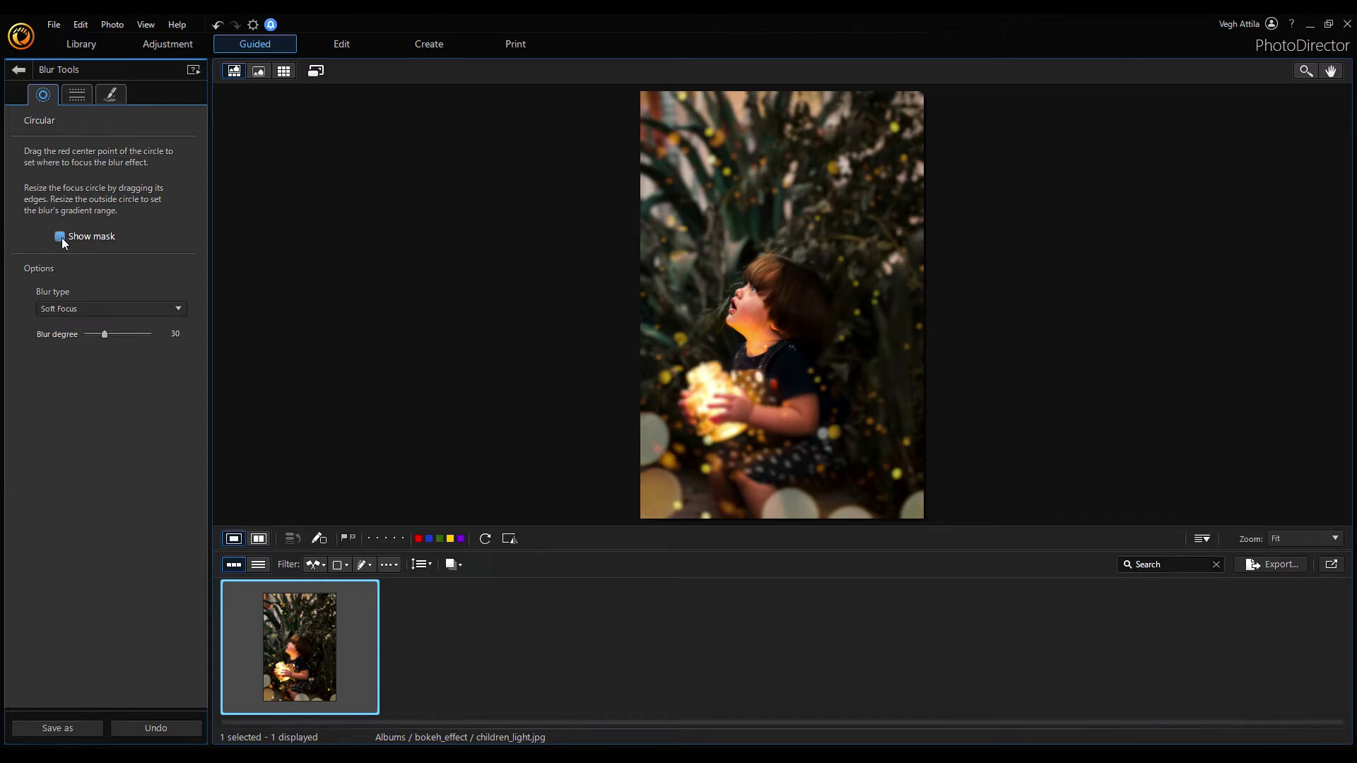
click(60, 237)
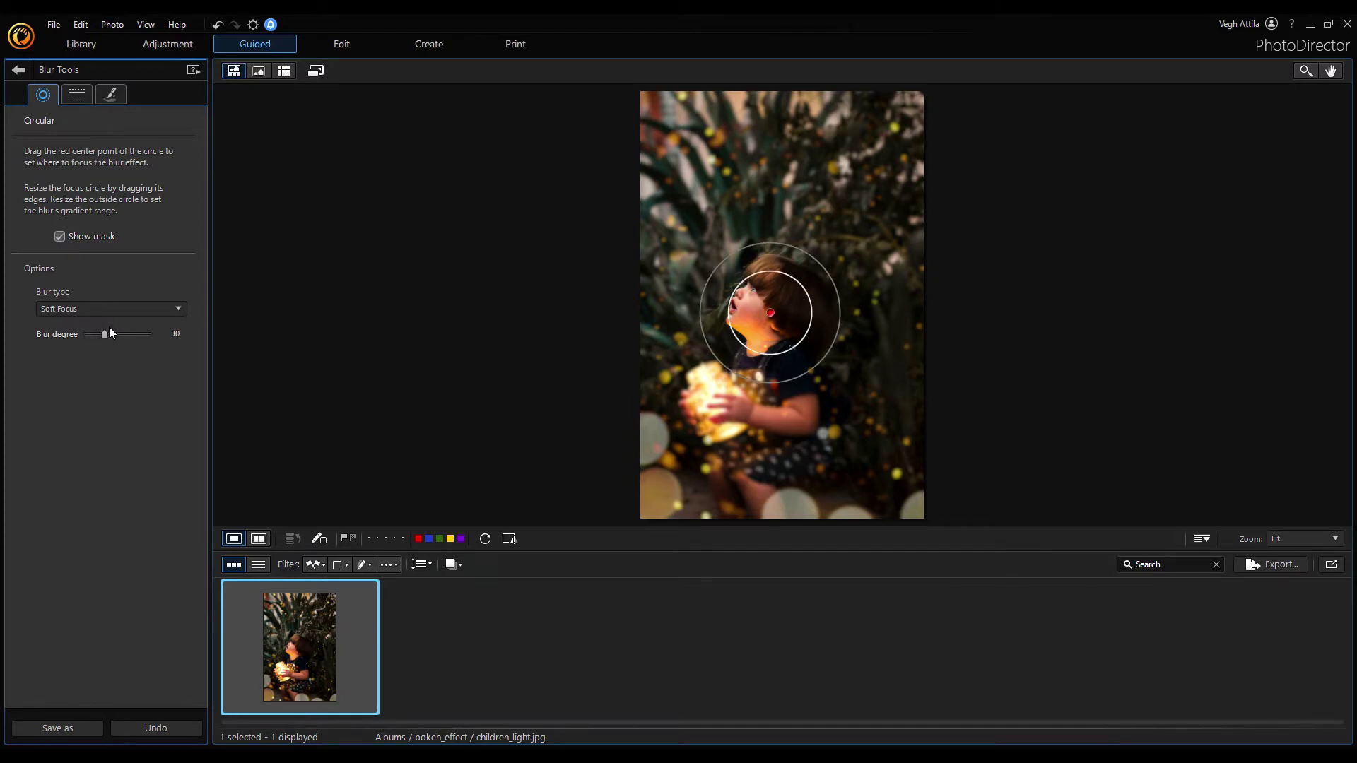
mouse_move(112, 336)
mouse_down()
mouse_move(143, 337)
mouse_move(108, 336)
mouse_up()
click(102, 311)
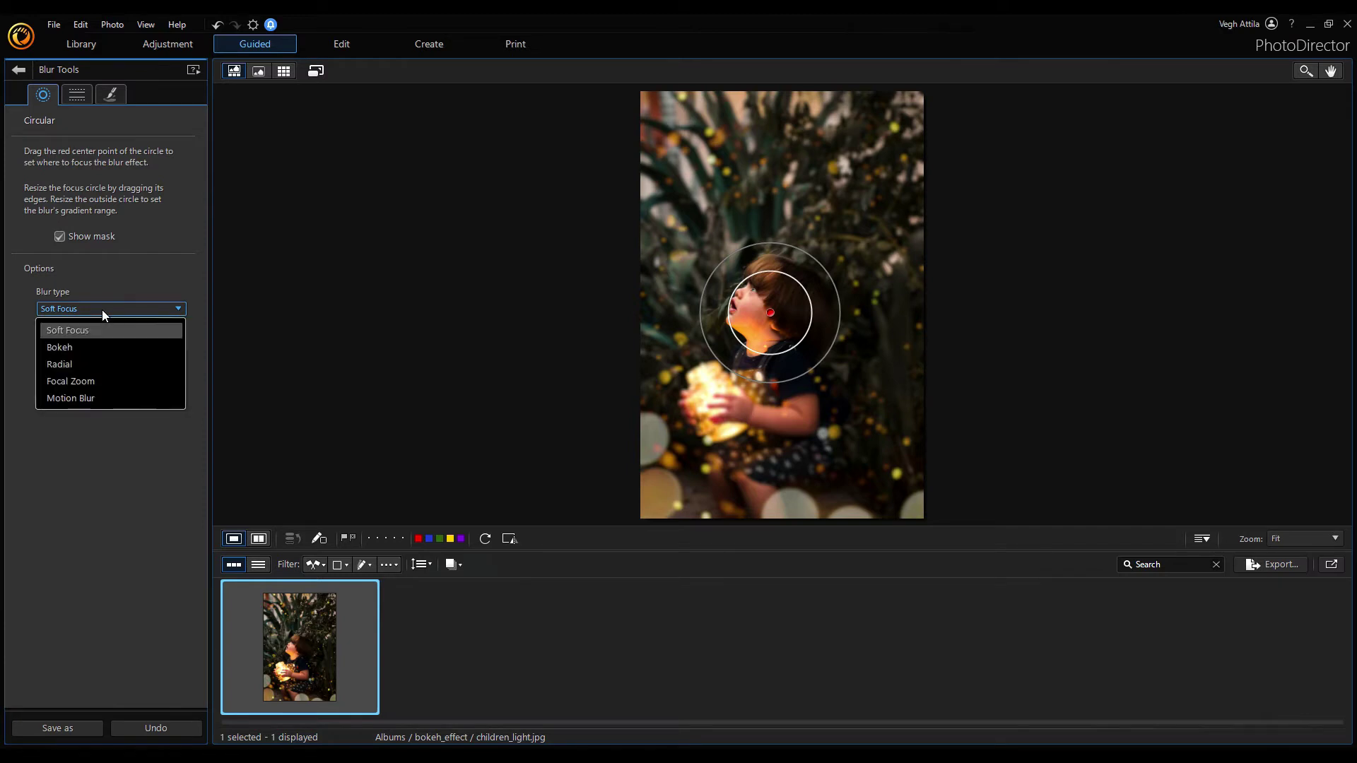
Set the blur to Bokeh at degree 33, trying X, heart and star shapes before choosing circles
click(96, 347)
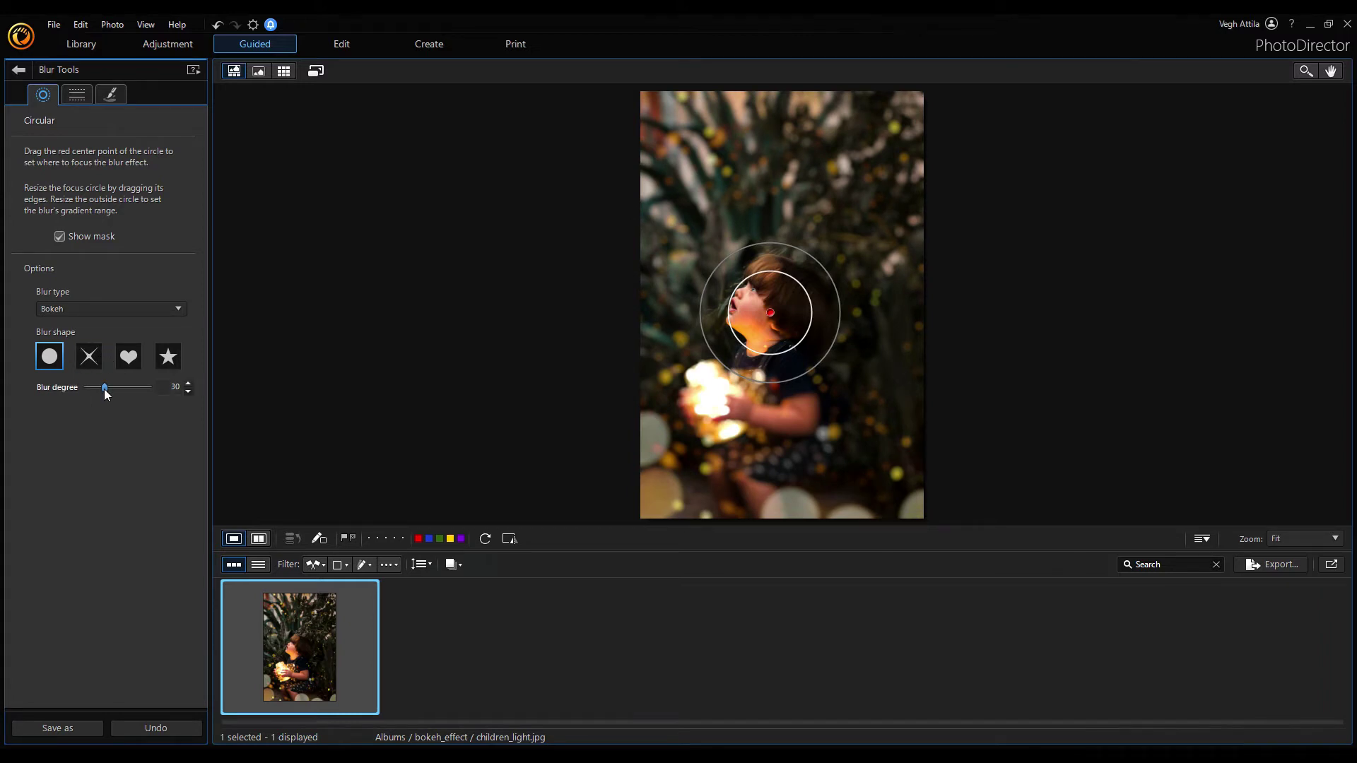
drag(104, 388, 106, 389)
click(83, 365)
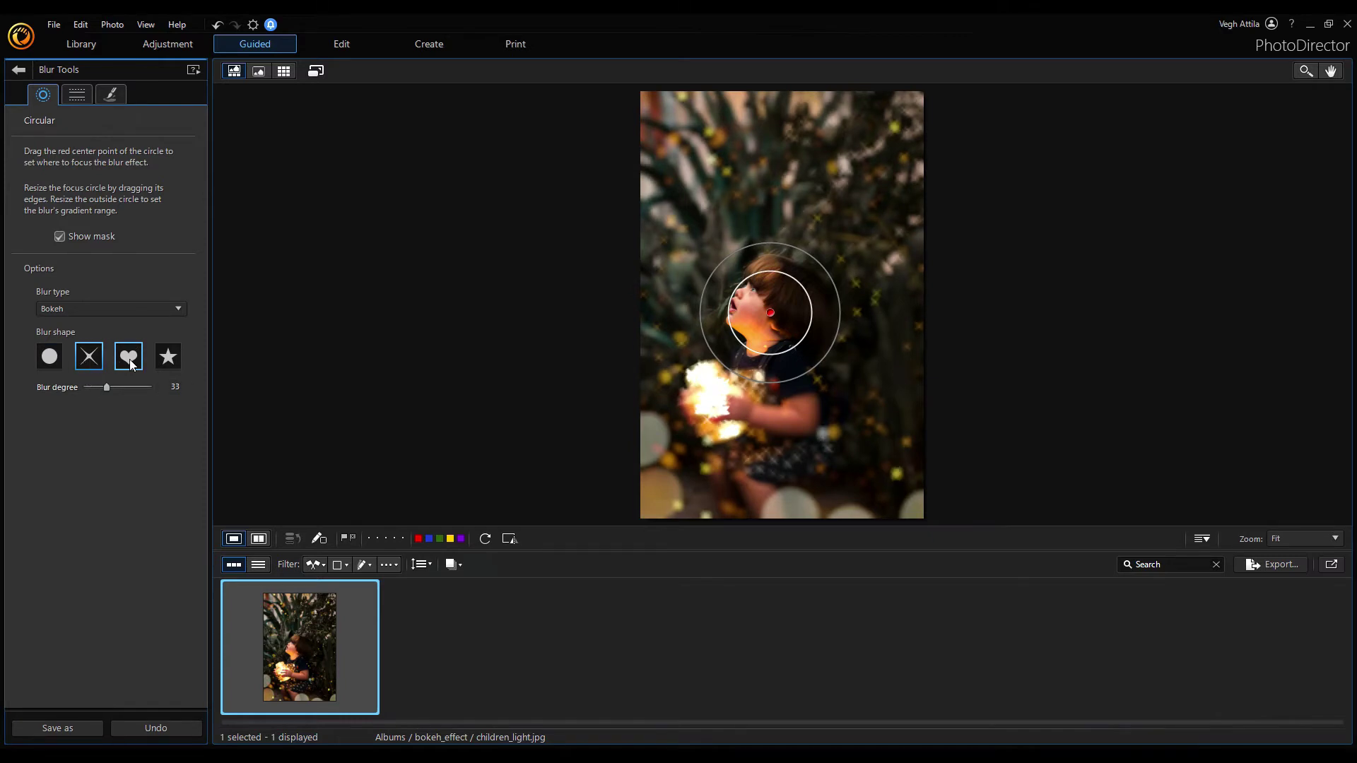
click(130, 364)
click(167, 364)
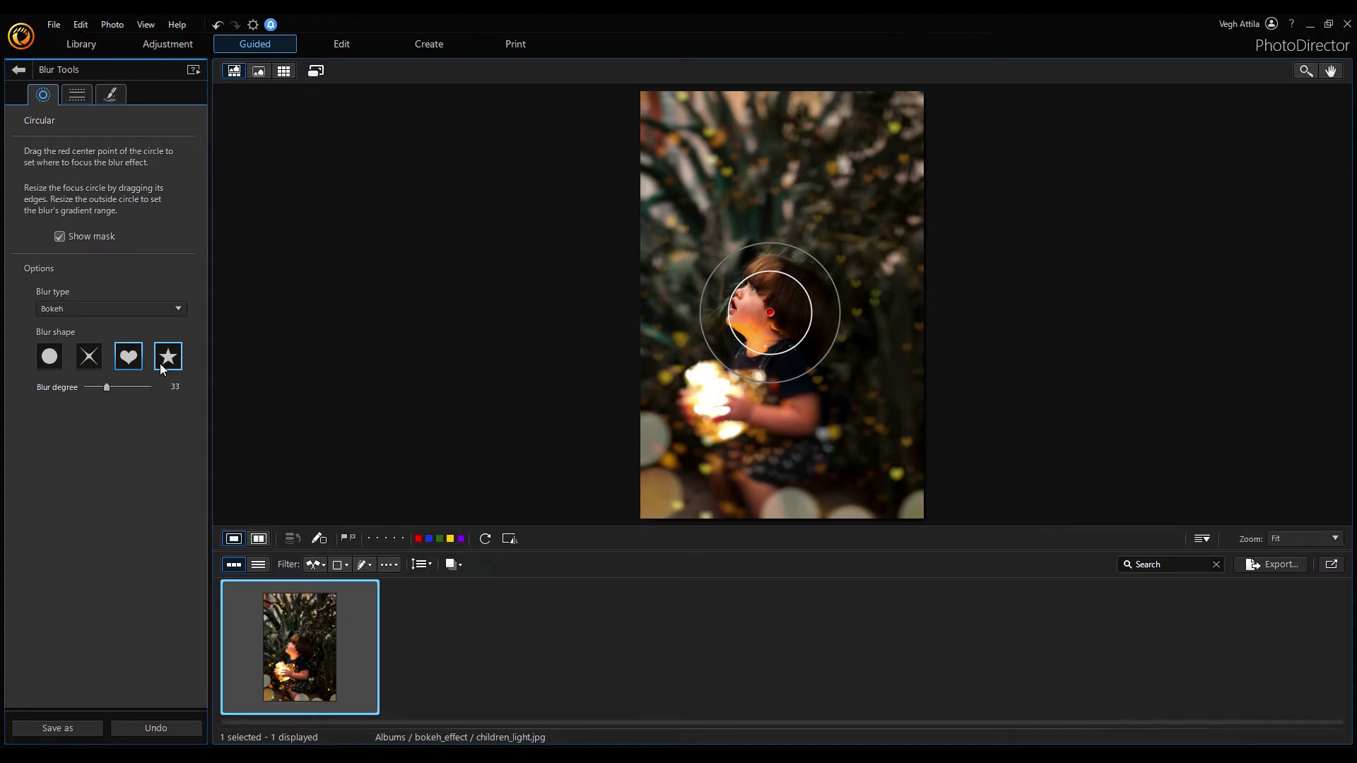
click(53, 359)
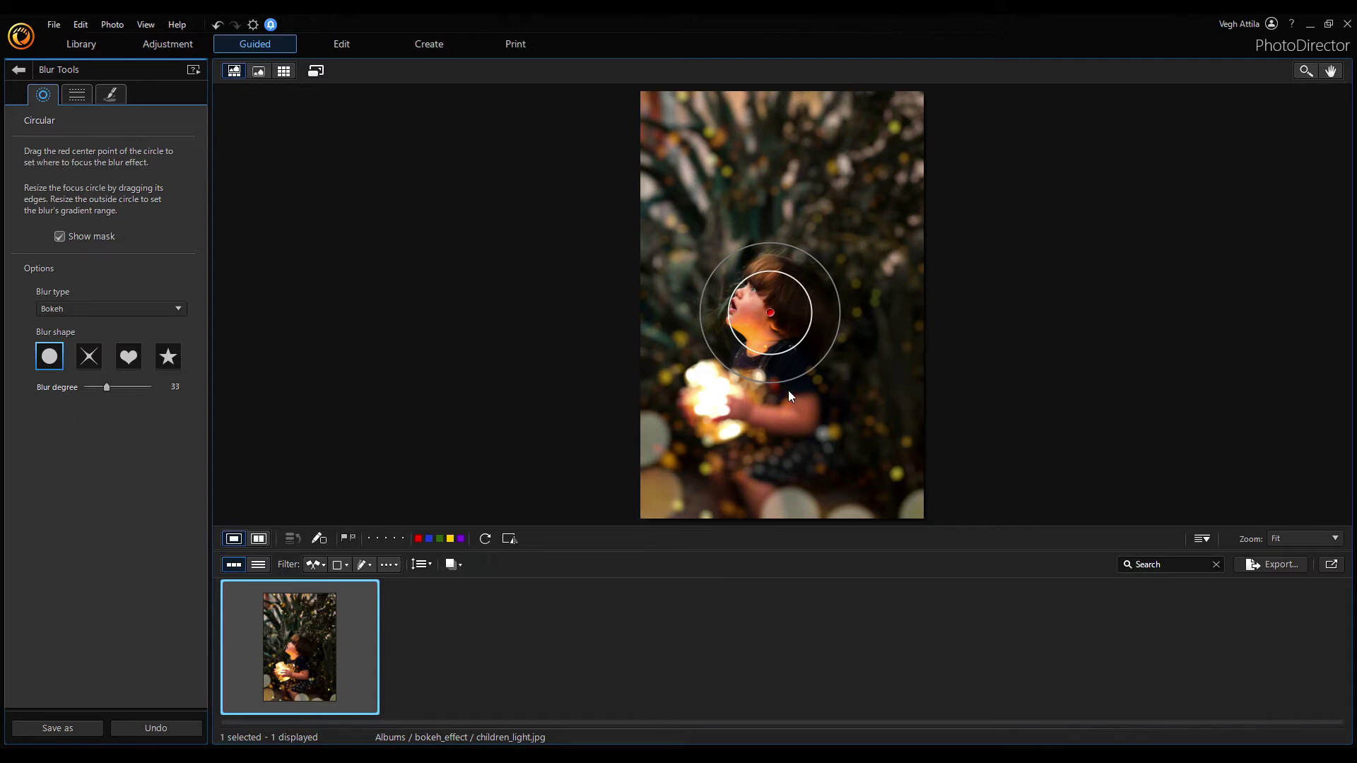
Enlarge the sharp focus circle and shift it down-right over the child's head and glowing jar
drag(777, 357, 775, 437)
drag(764, 373, 763, 373)
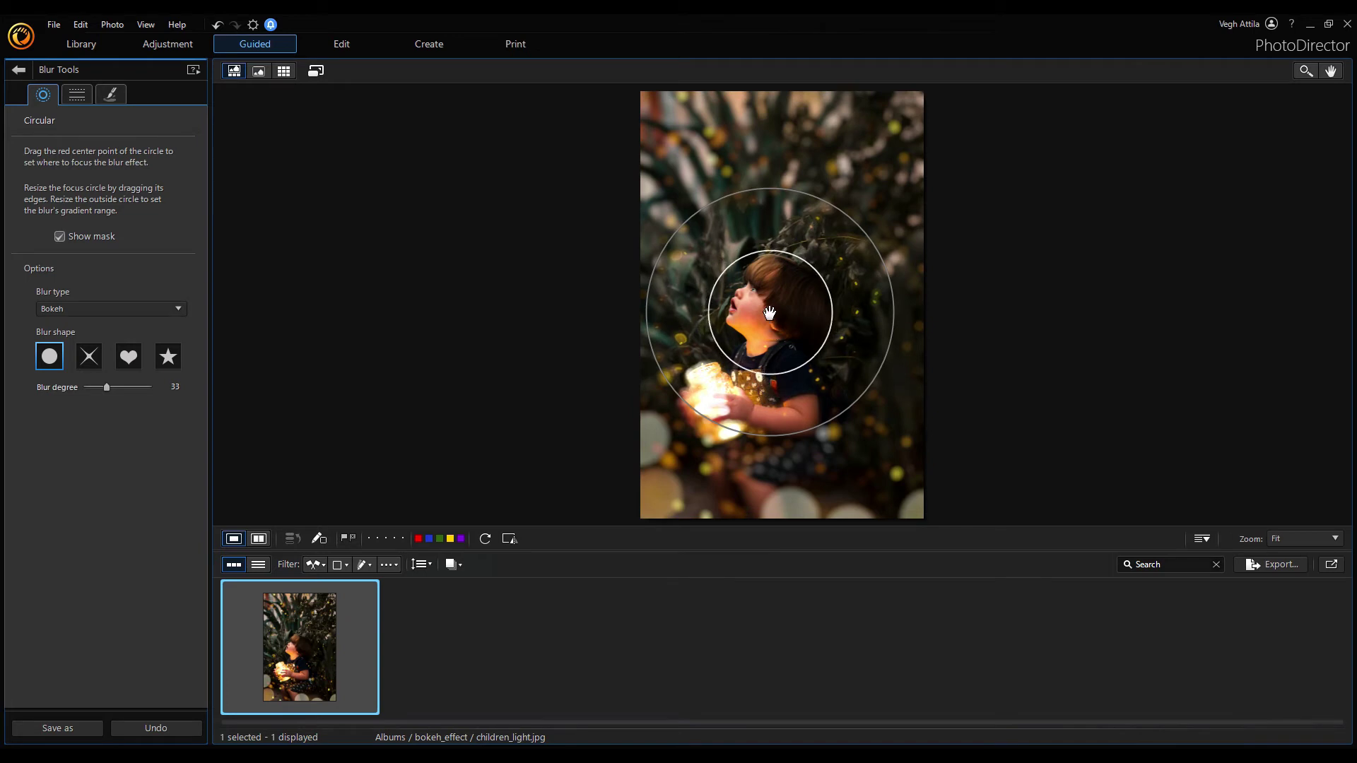
drag(770, 313, 781, 329)
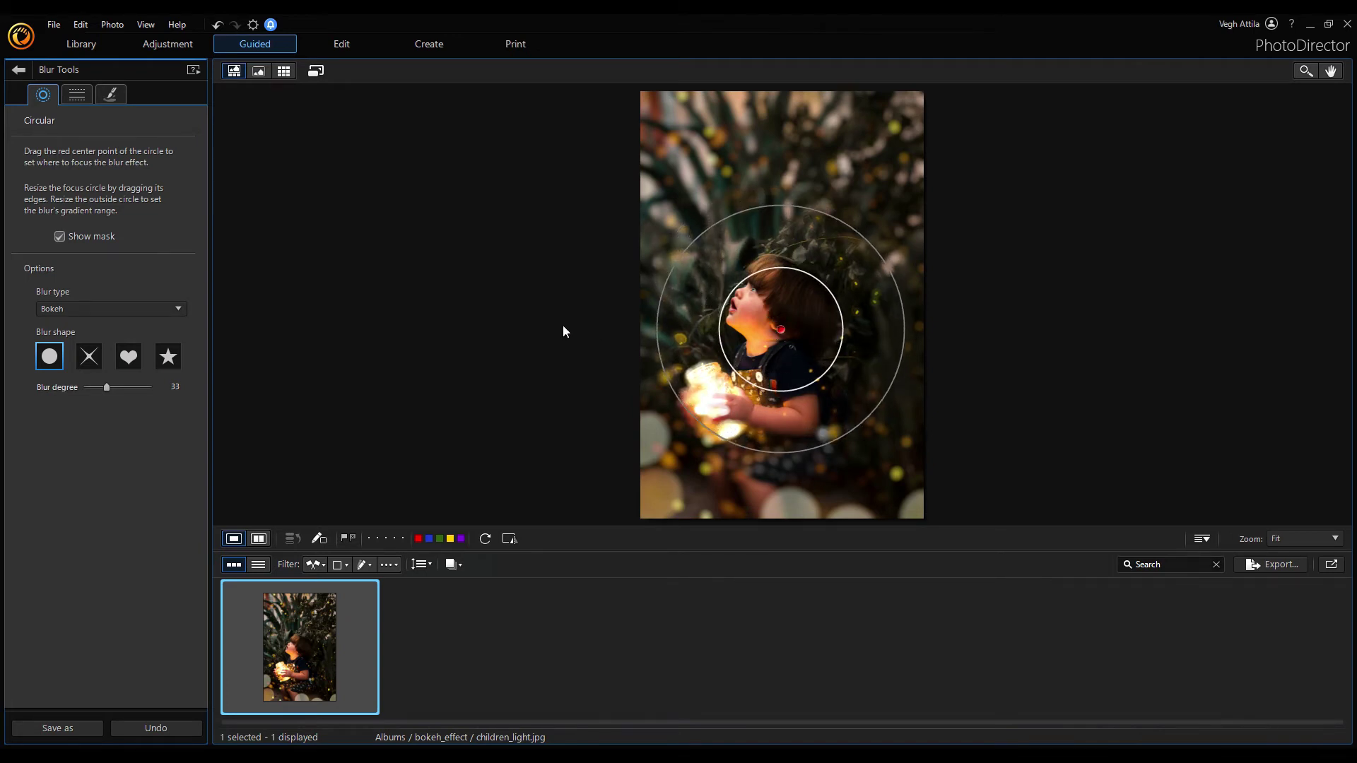
click(60, 238)
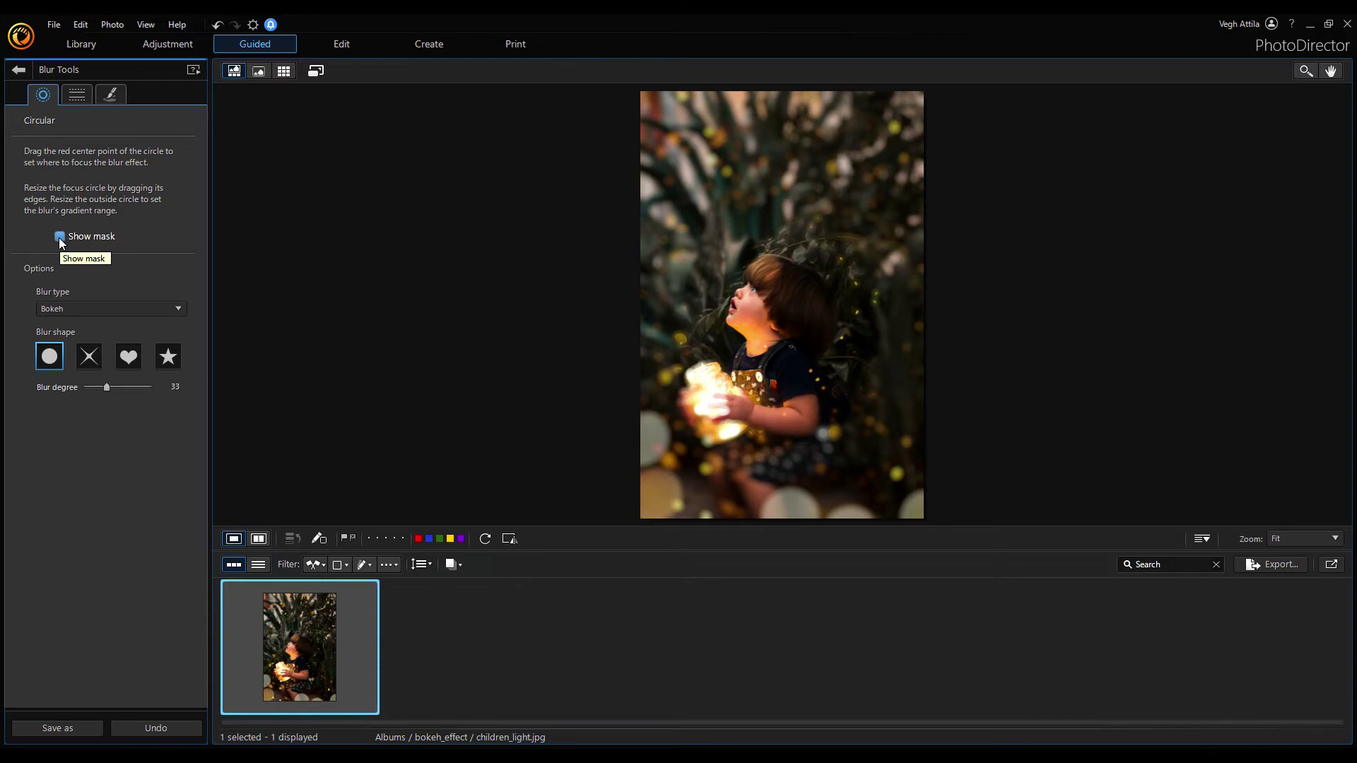
click(61, 237)
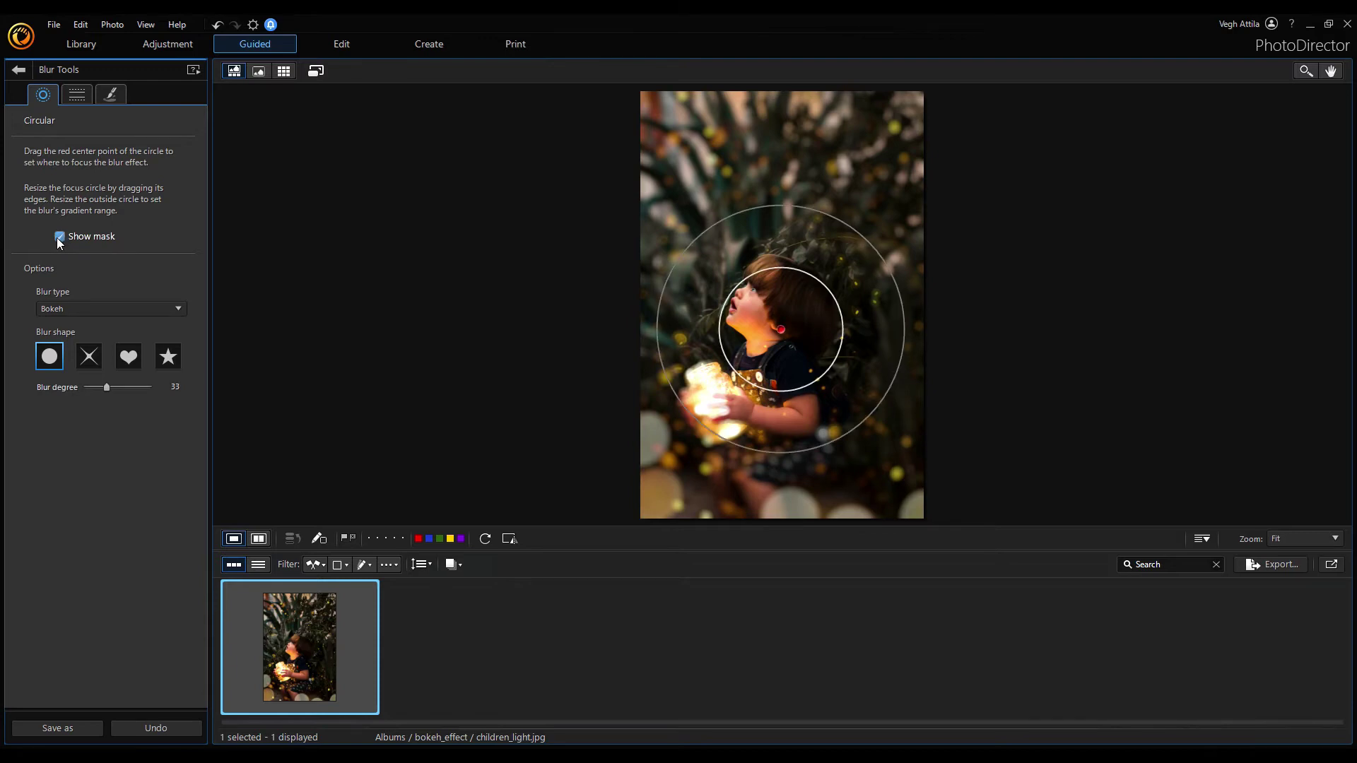
Switch Blur Tools to Brush mode, confirming that the circular blur is discarded
click(110, 101)
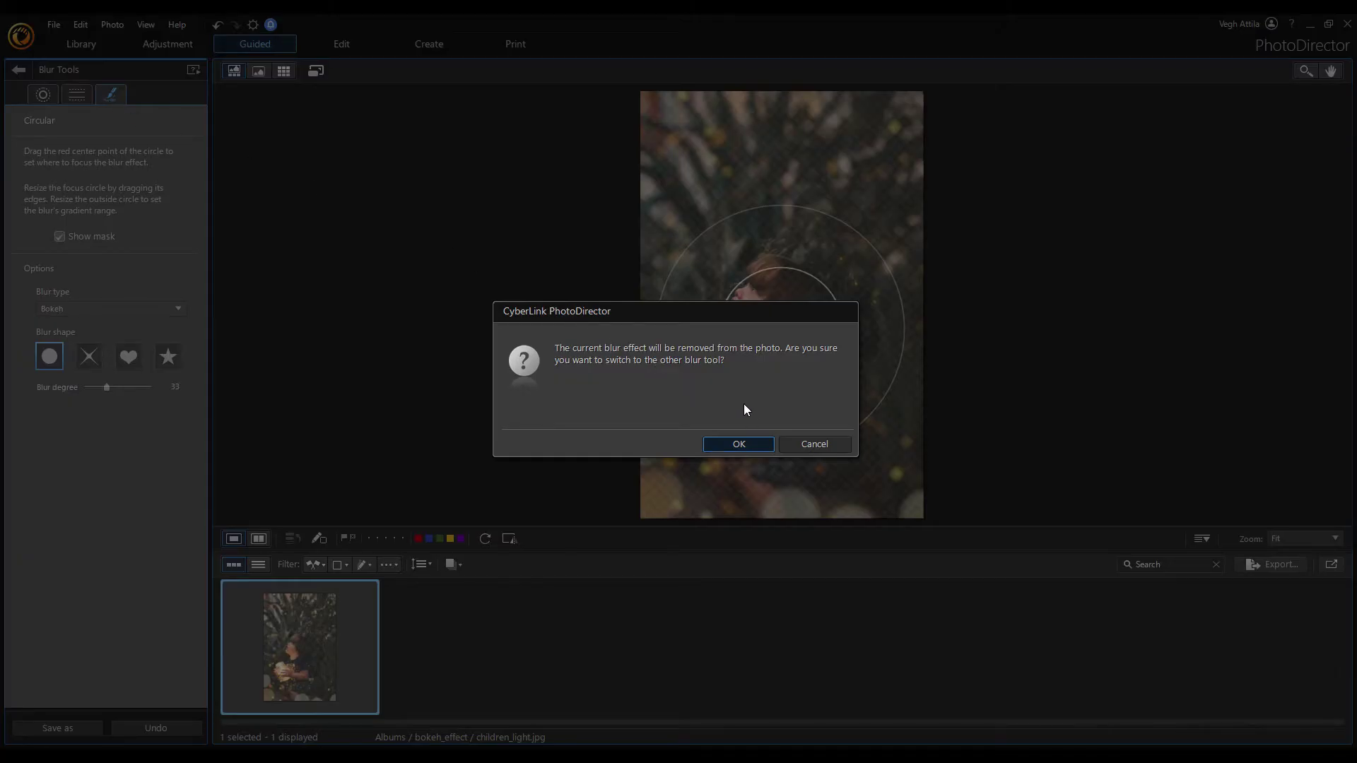
click(760, 443)
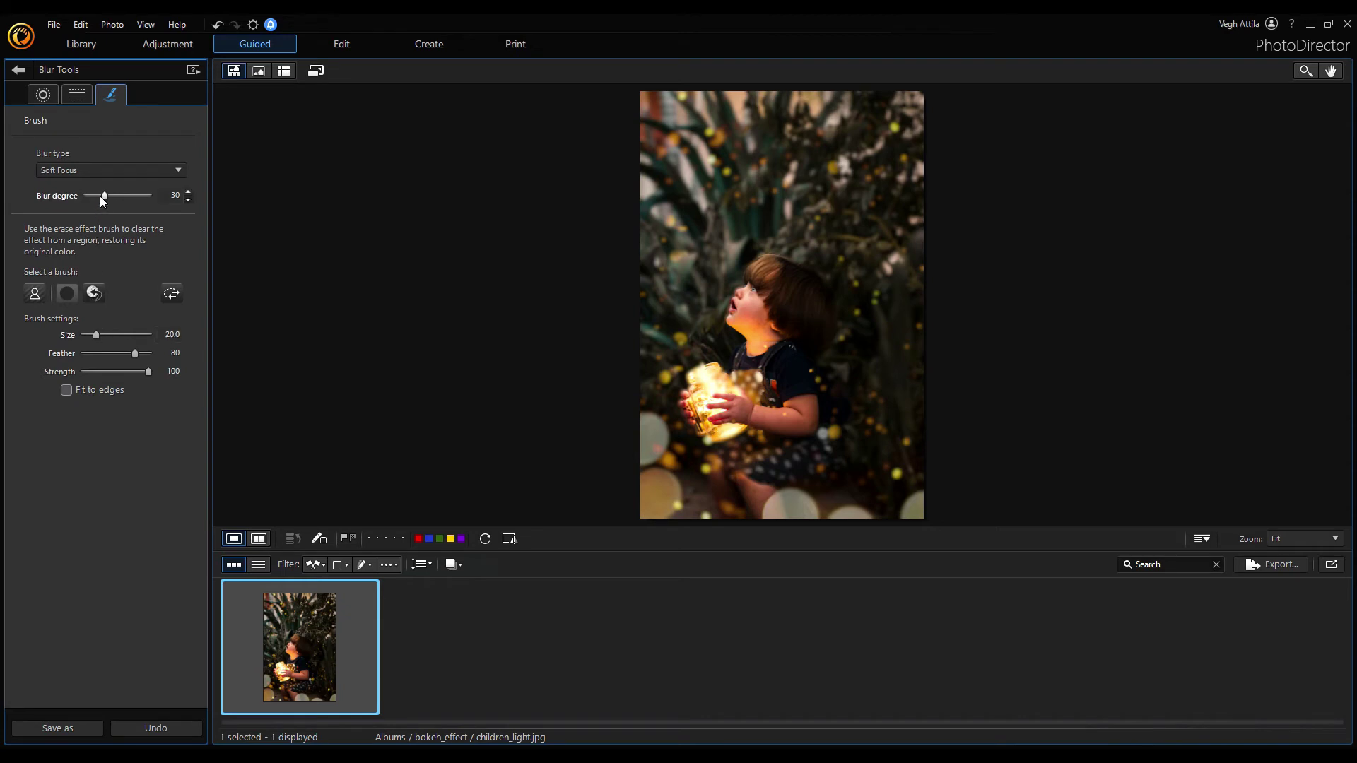
Choose Bokeh as the brushed blur type with degree 17 and a brush size of 20
click(100, 168)
click(86, 209)
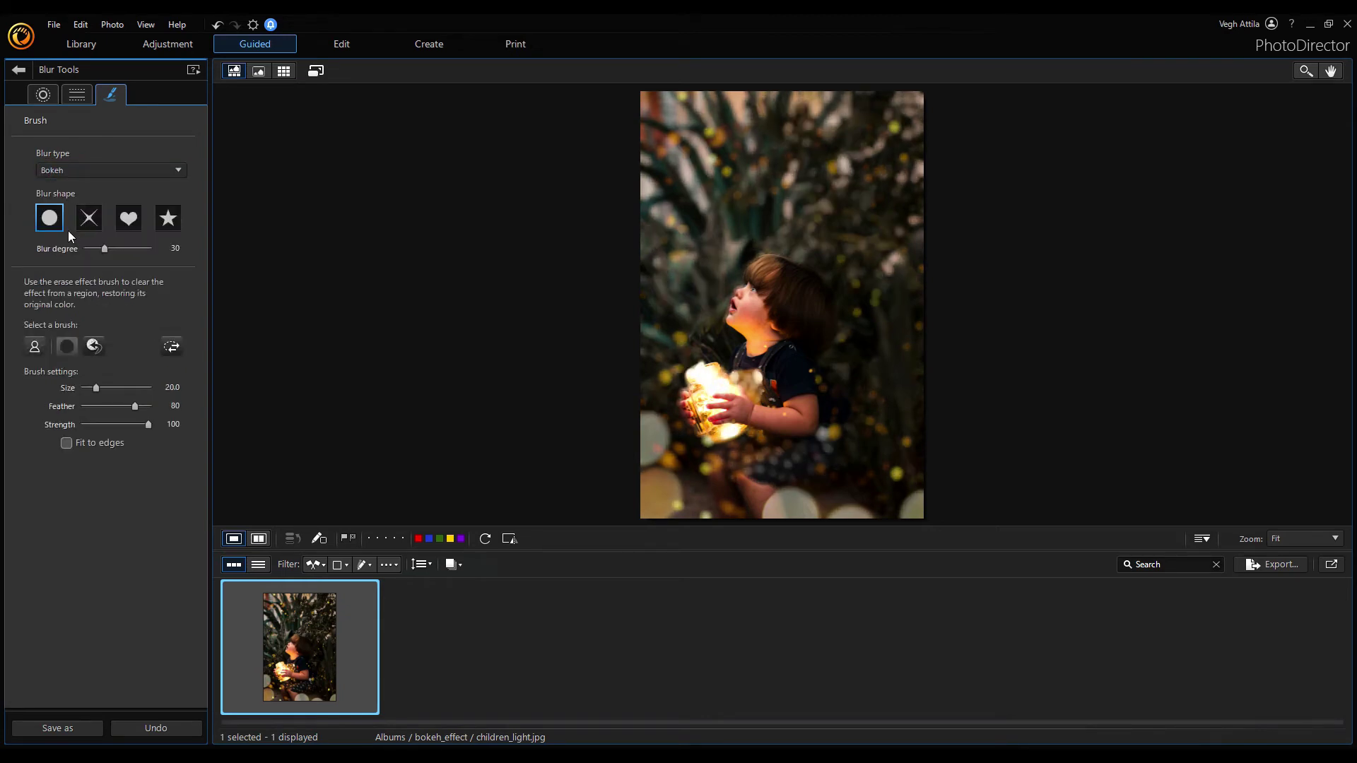
drag(109, 250, 104, 250)
mouse_move(95, 387)
mouse_down()
mouse_move(121, 406)
mouse_move(108, 405)
mouse_up()
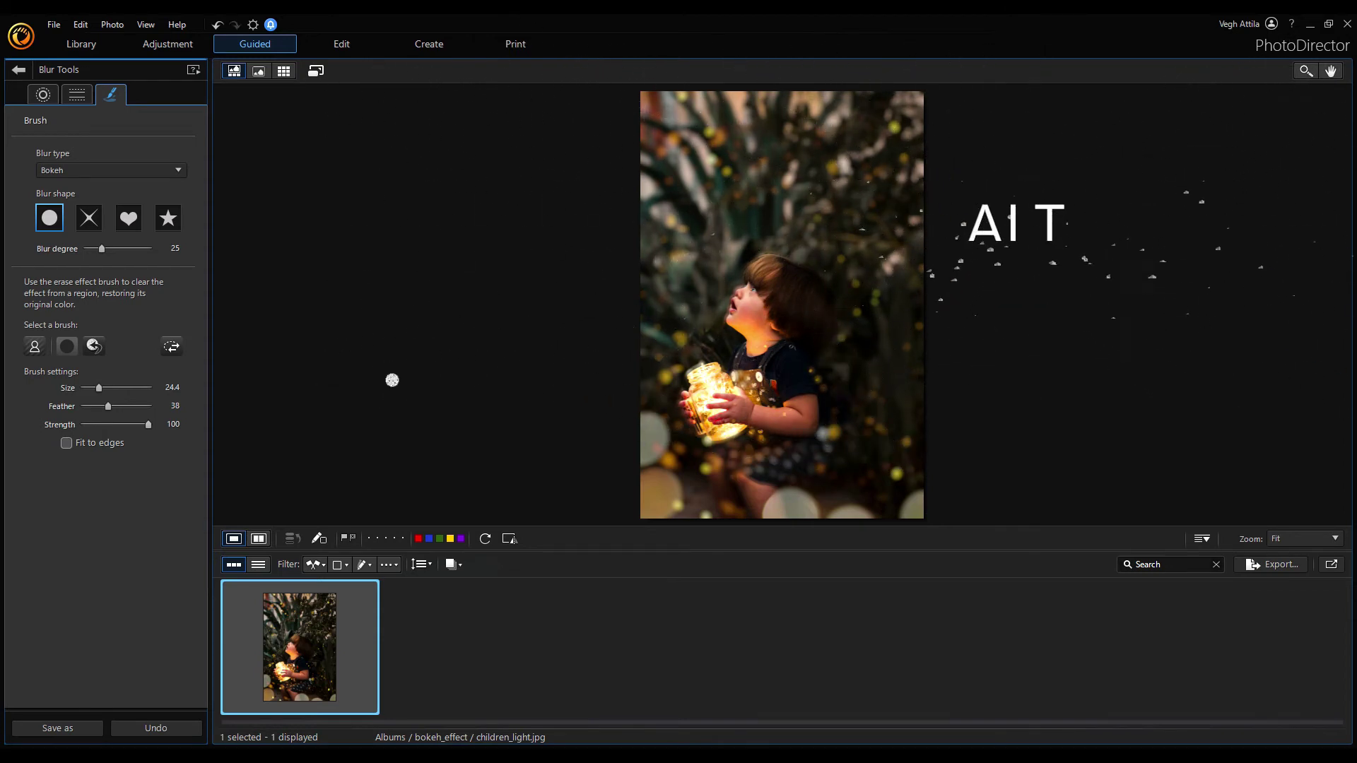
Erase the bokeh blur from the child so he stays sharp, then leave Blur Tools
click(97, 343)
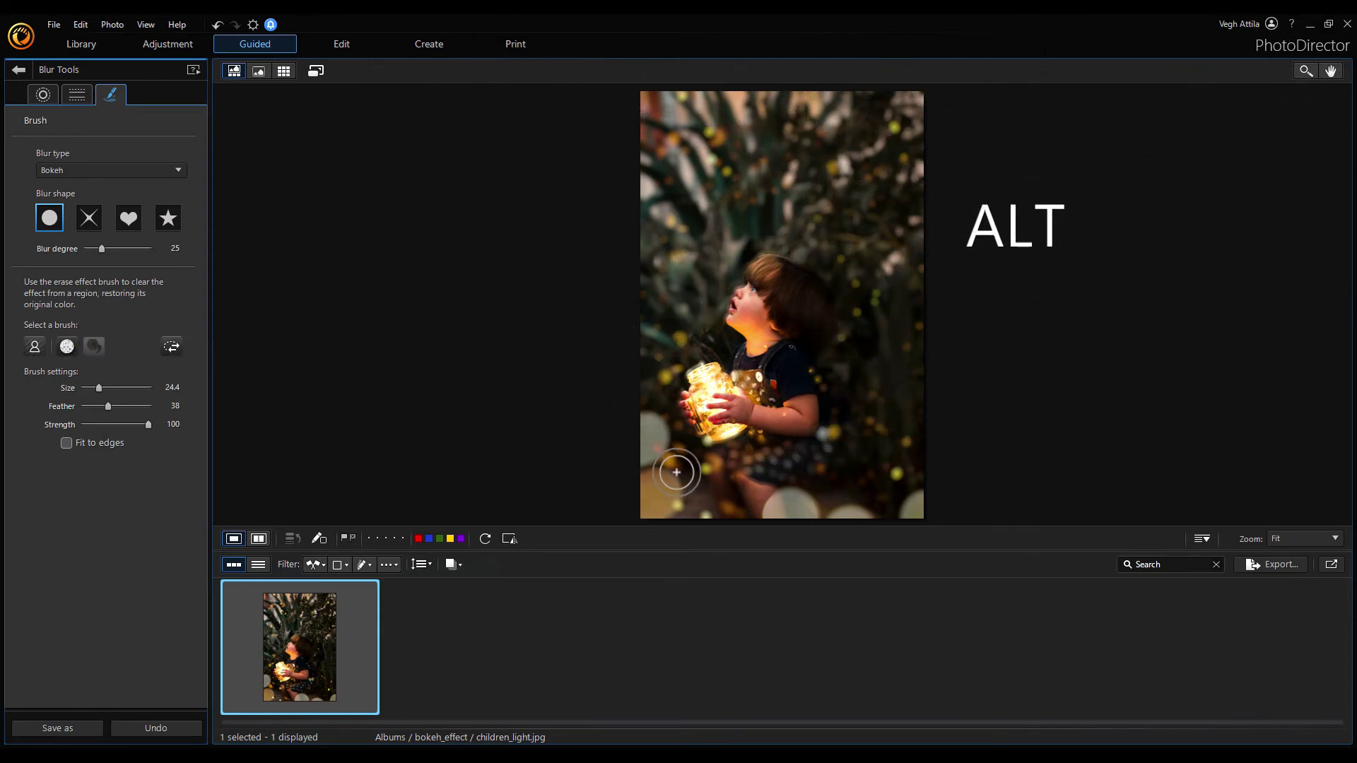
click(79, 345)
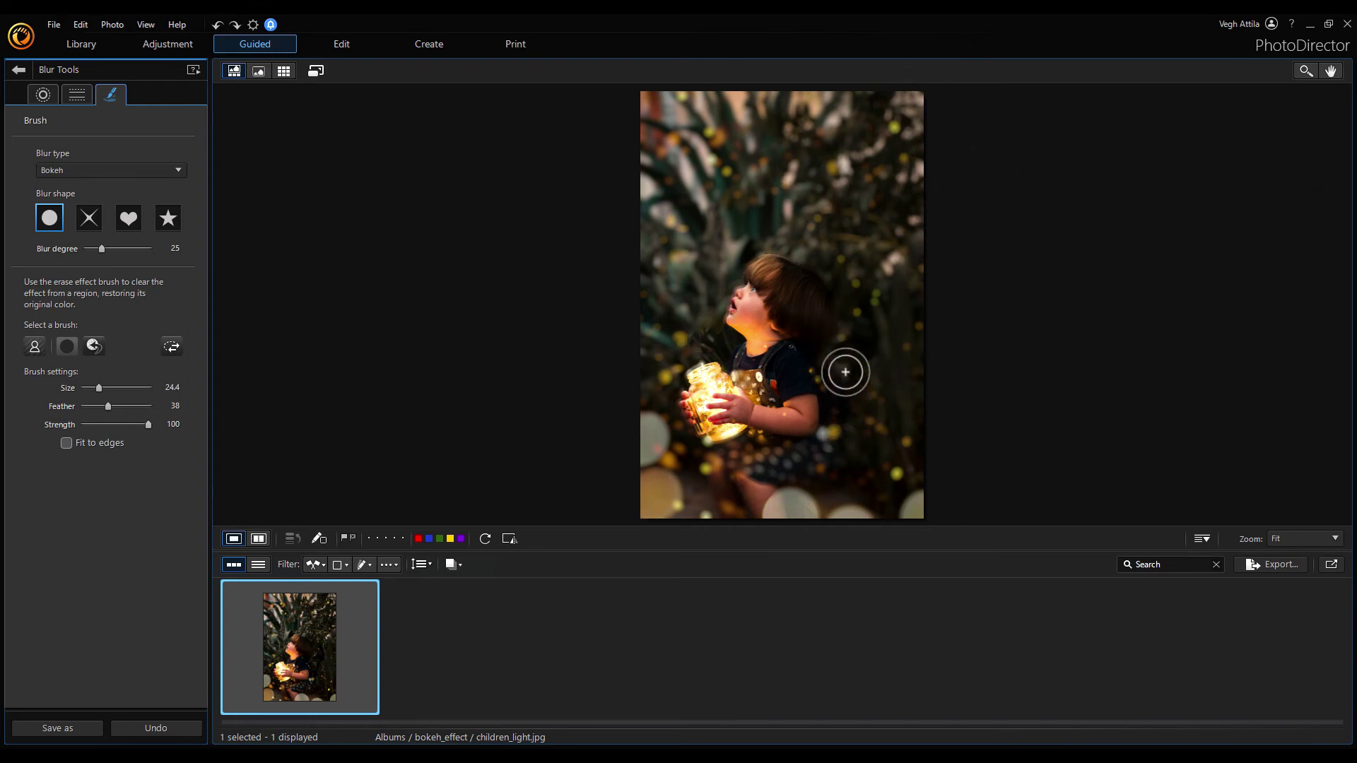
drag(845, 372, 845, 448)
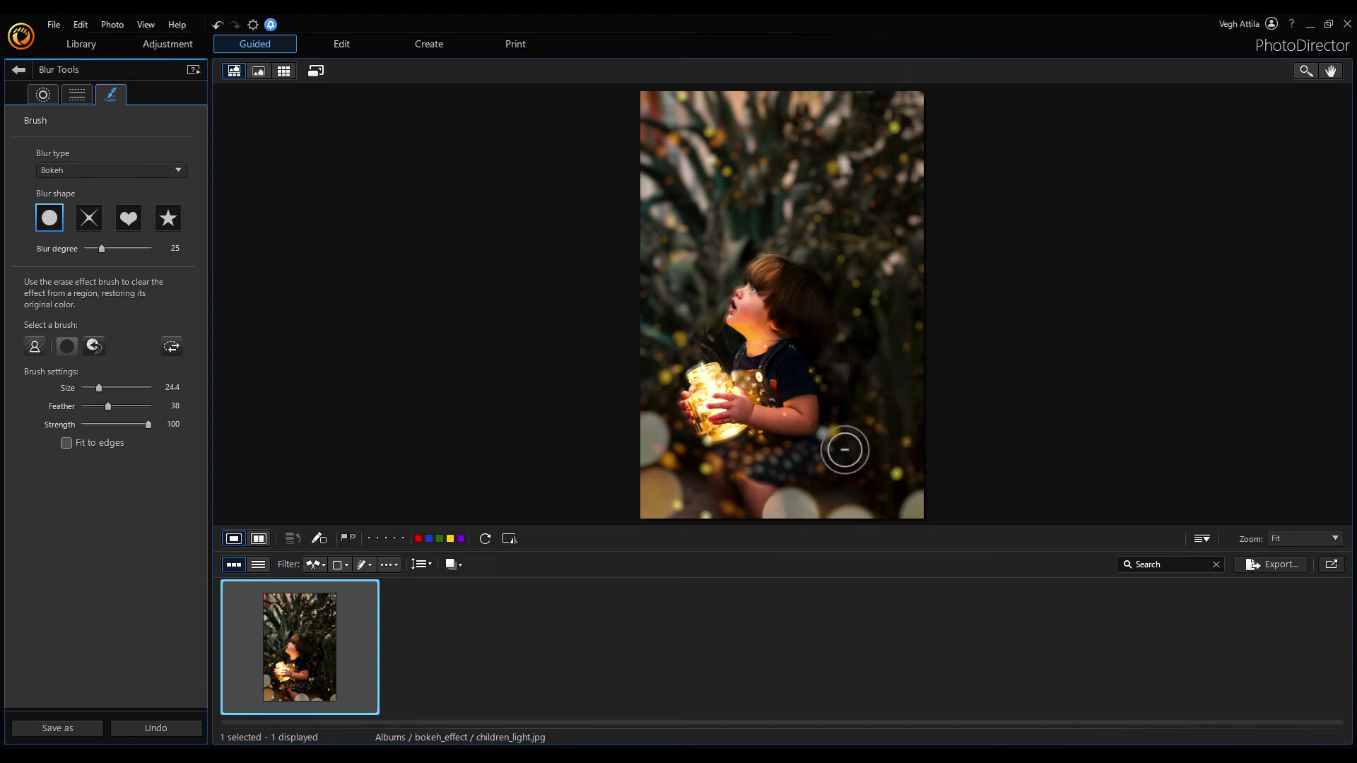
click(96, 346)
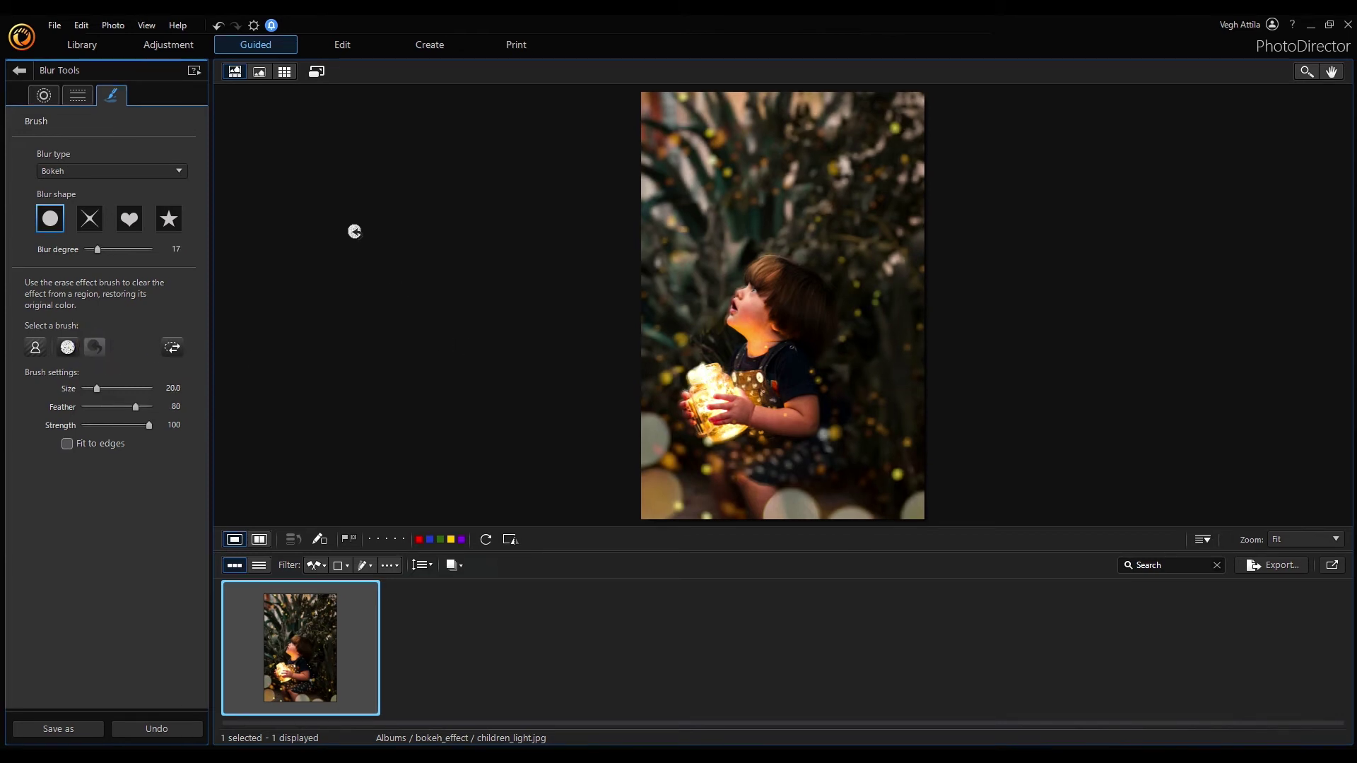
click(91, 45)
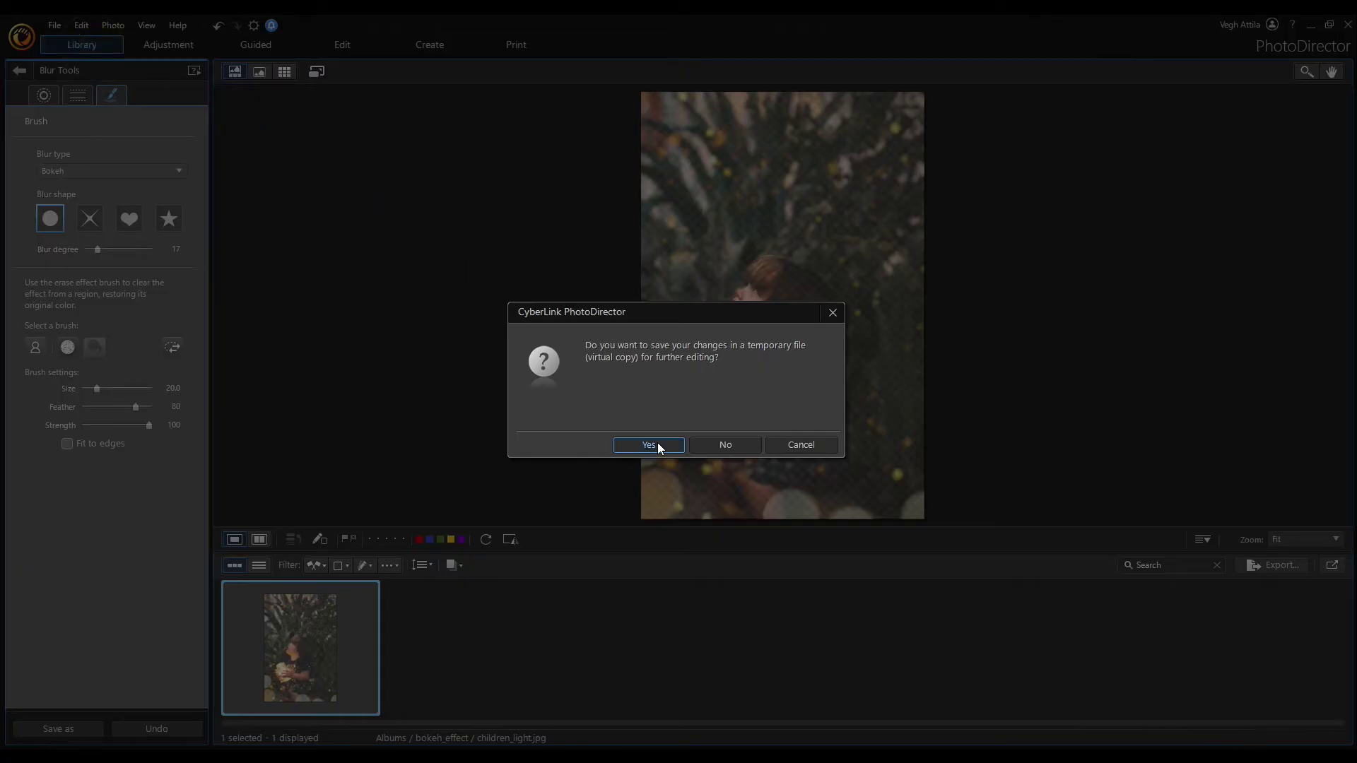
Keep the edit as Virtual Copy 1 and compare it two-up with the original children_light.jpg
click(653, 444)
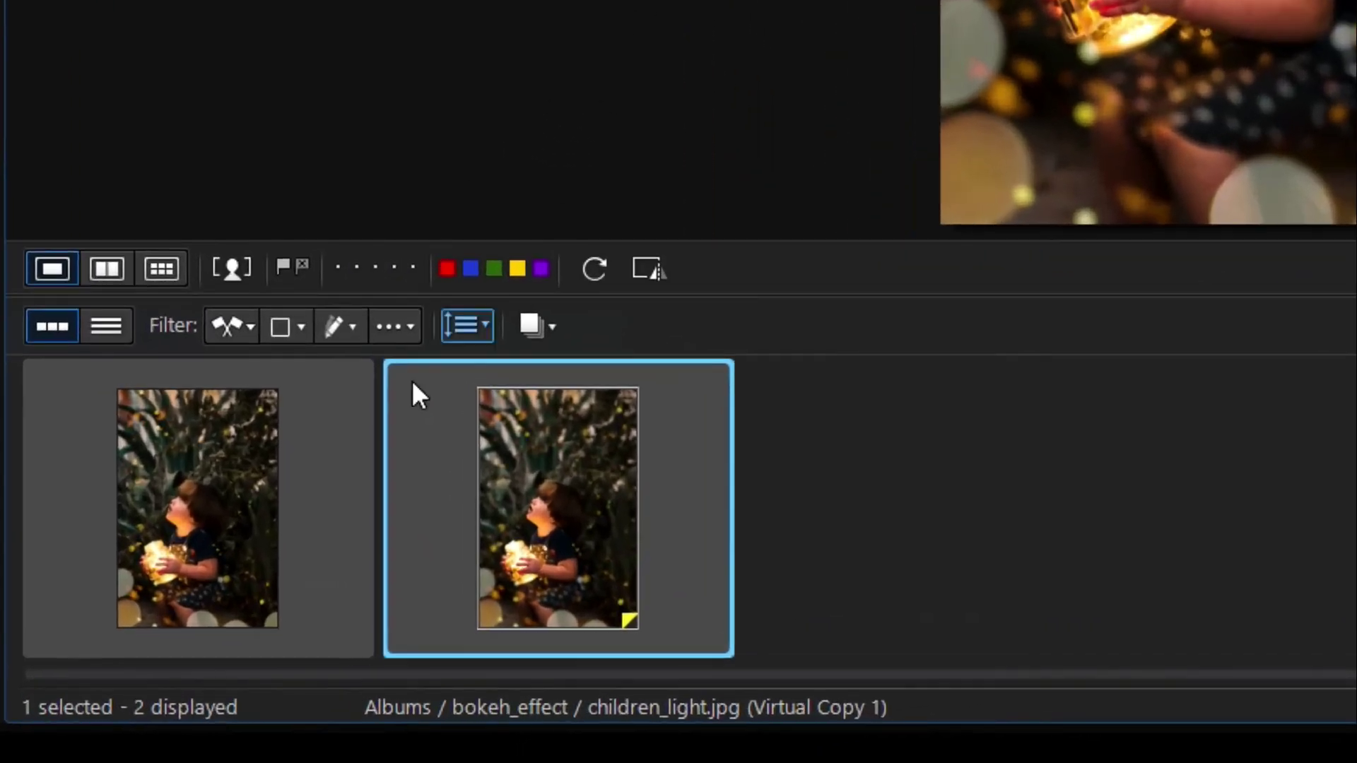
click(252, 483)
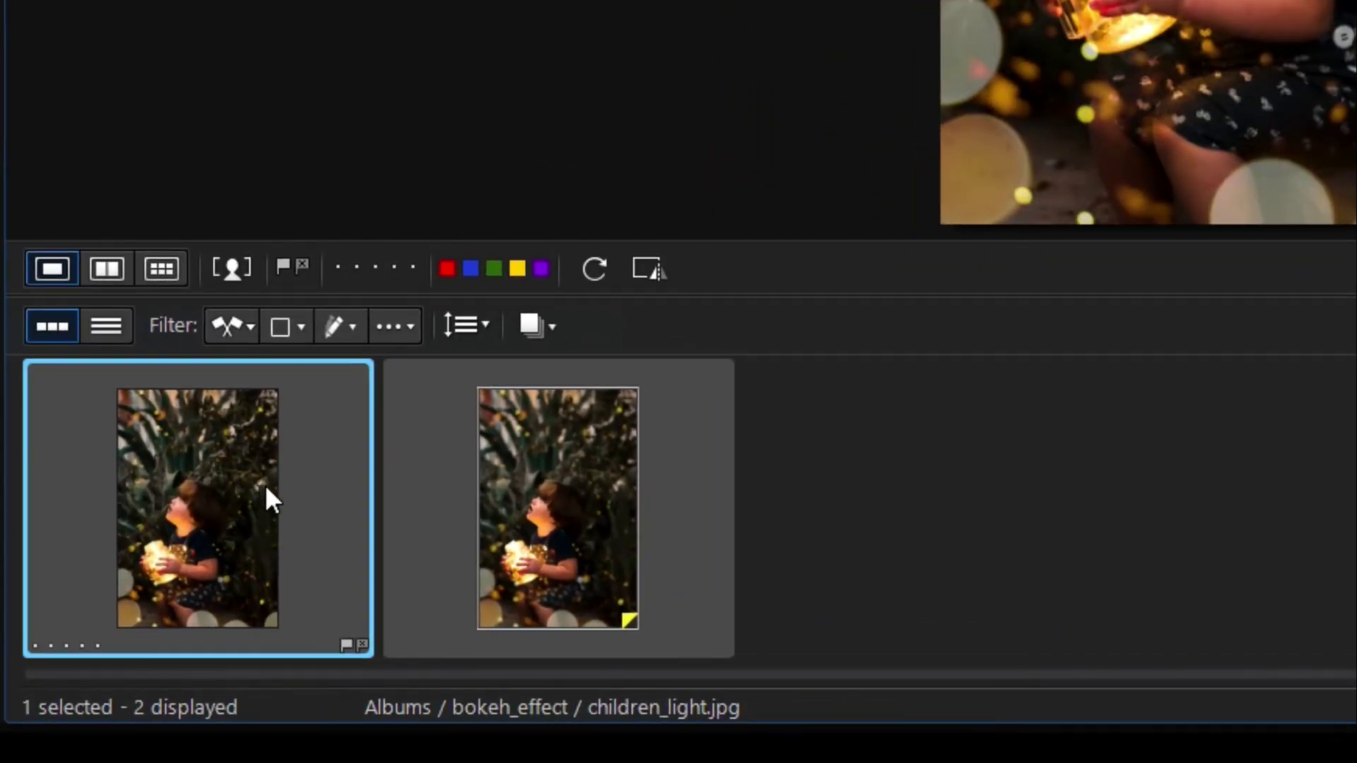
ctrl+click(548, 493)
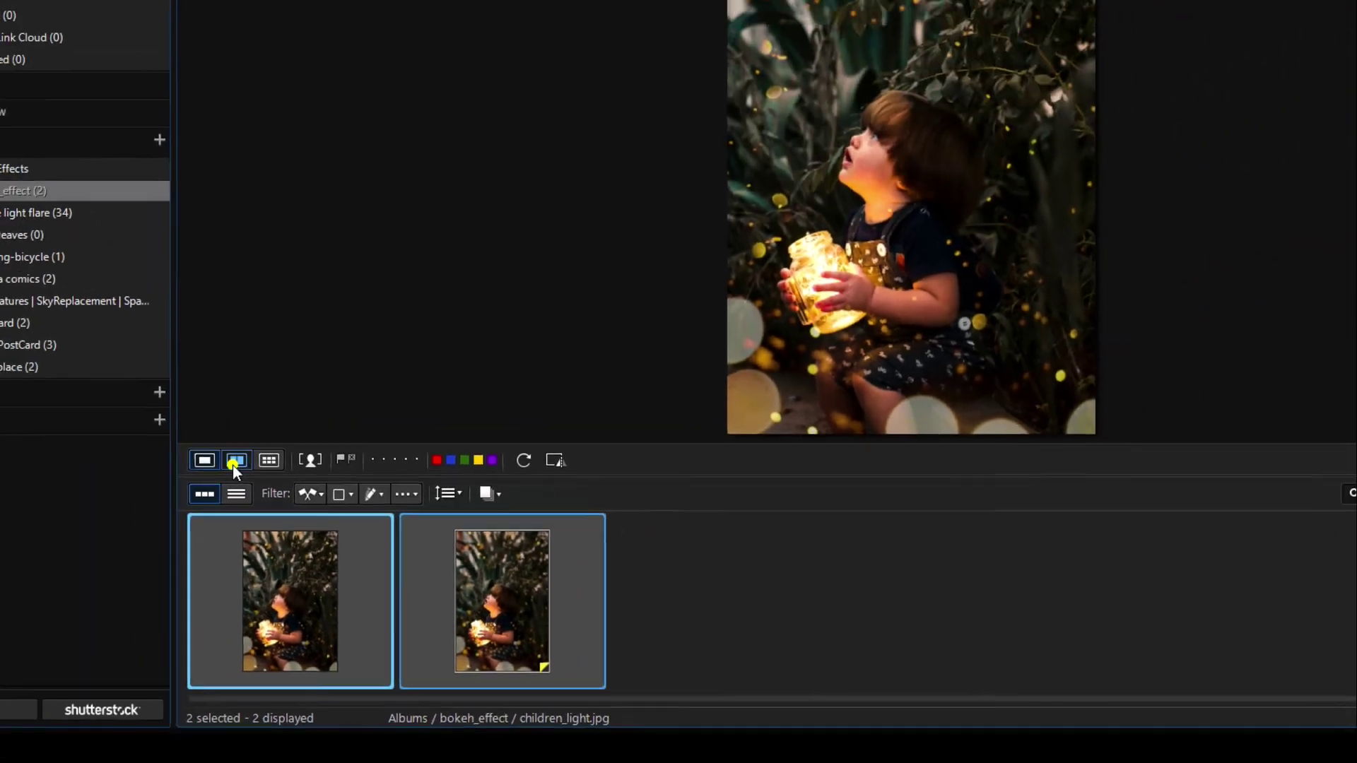
click(106, 268)
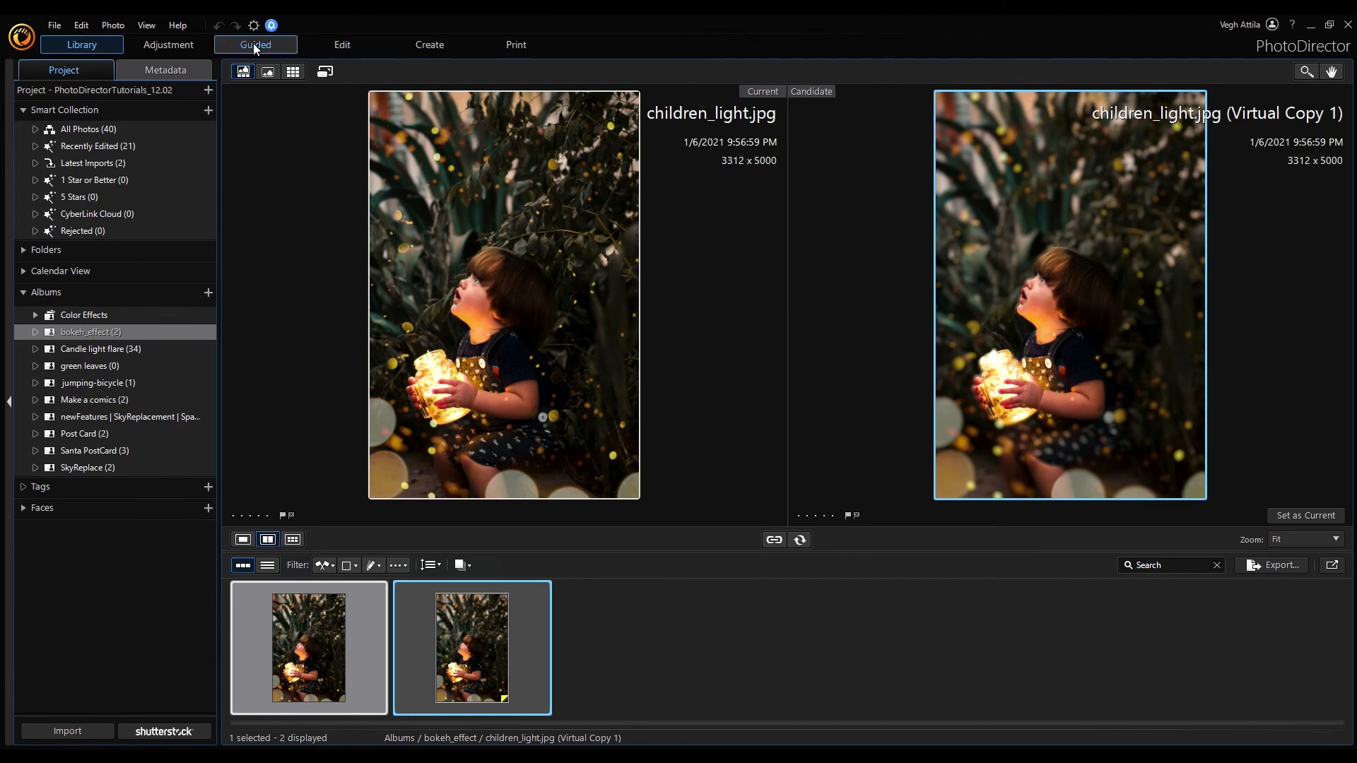
Open the Adjustment module with Virtual Copy 1 selected
click(464, 633)
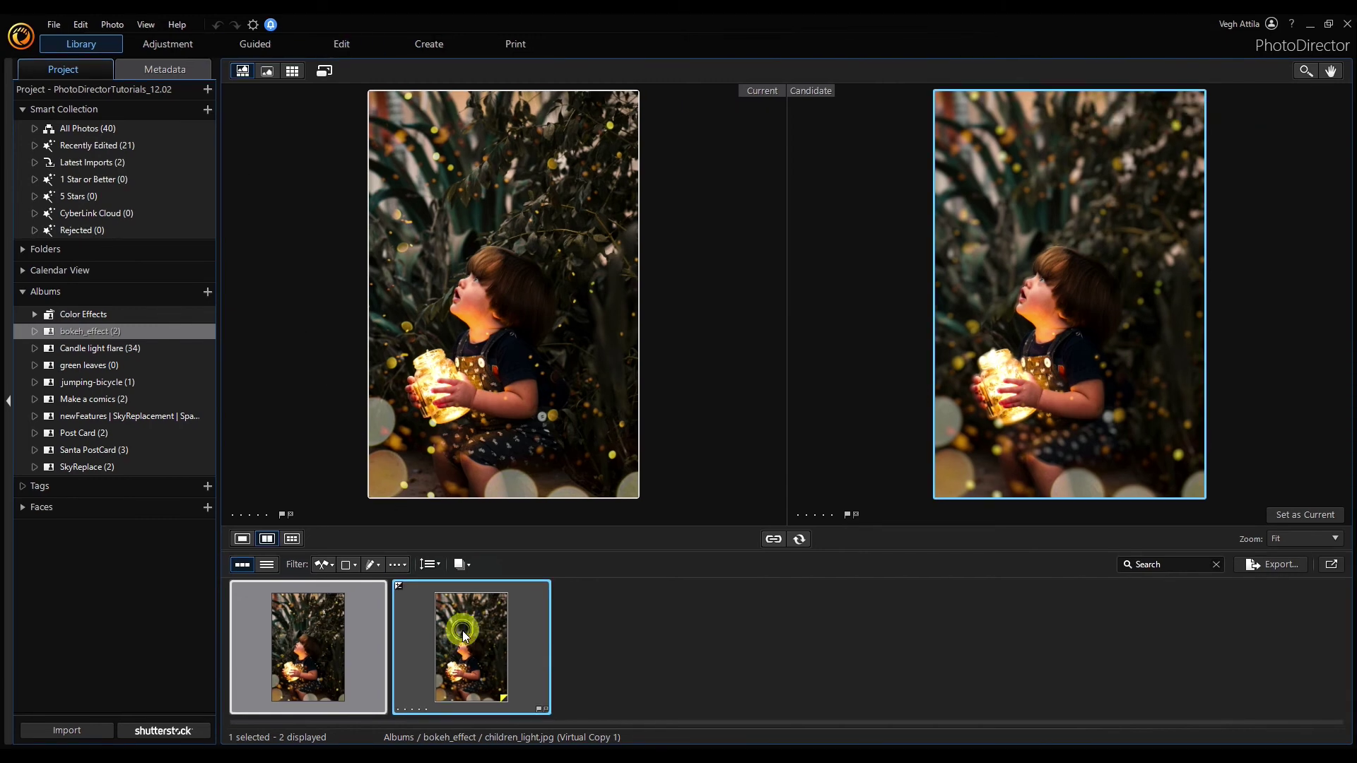
click(175, 45)
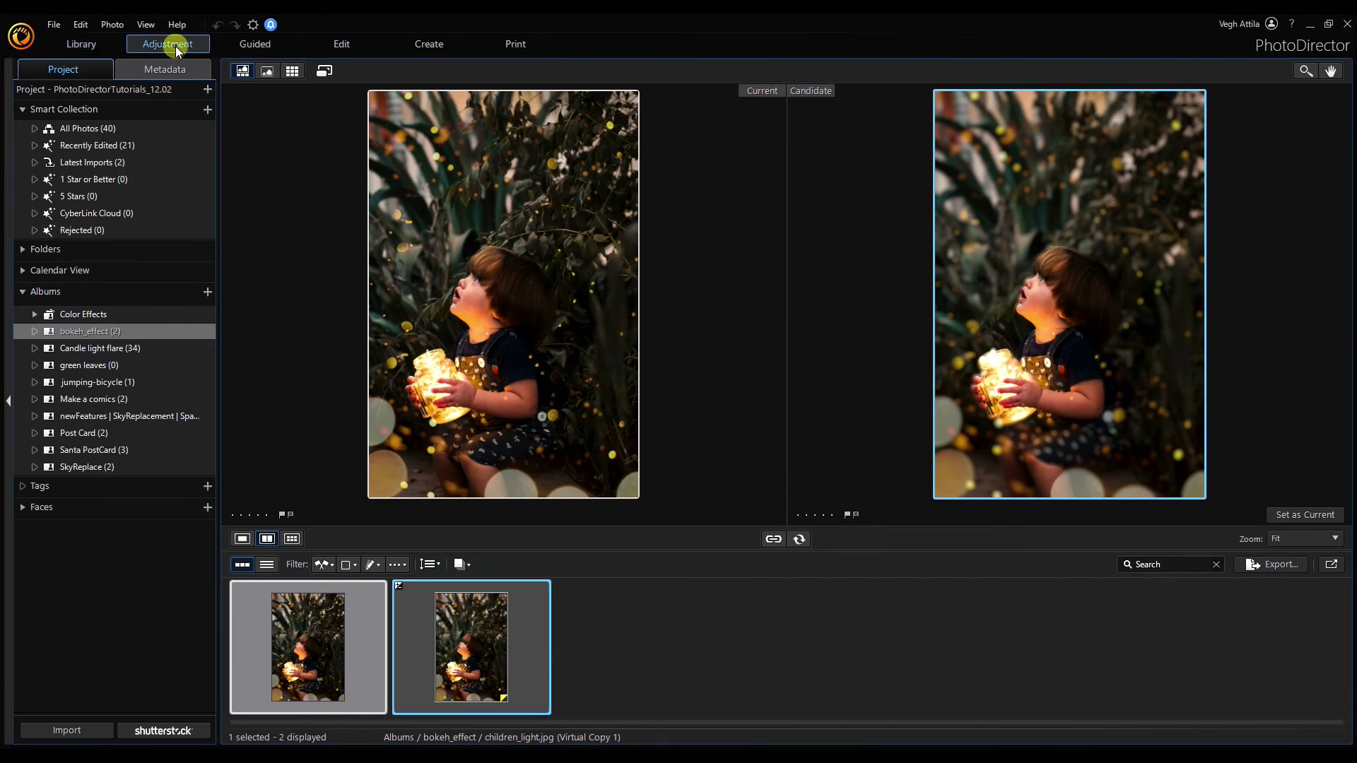
click(434, 604)
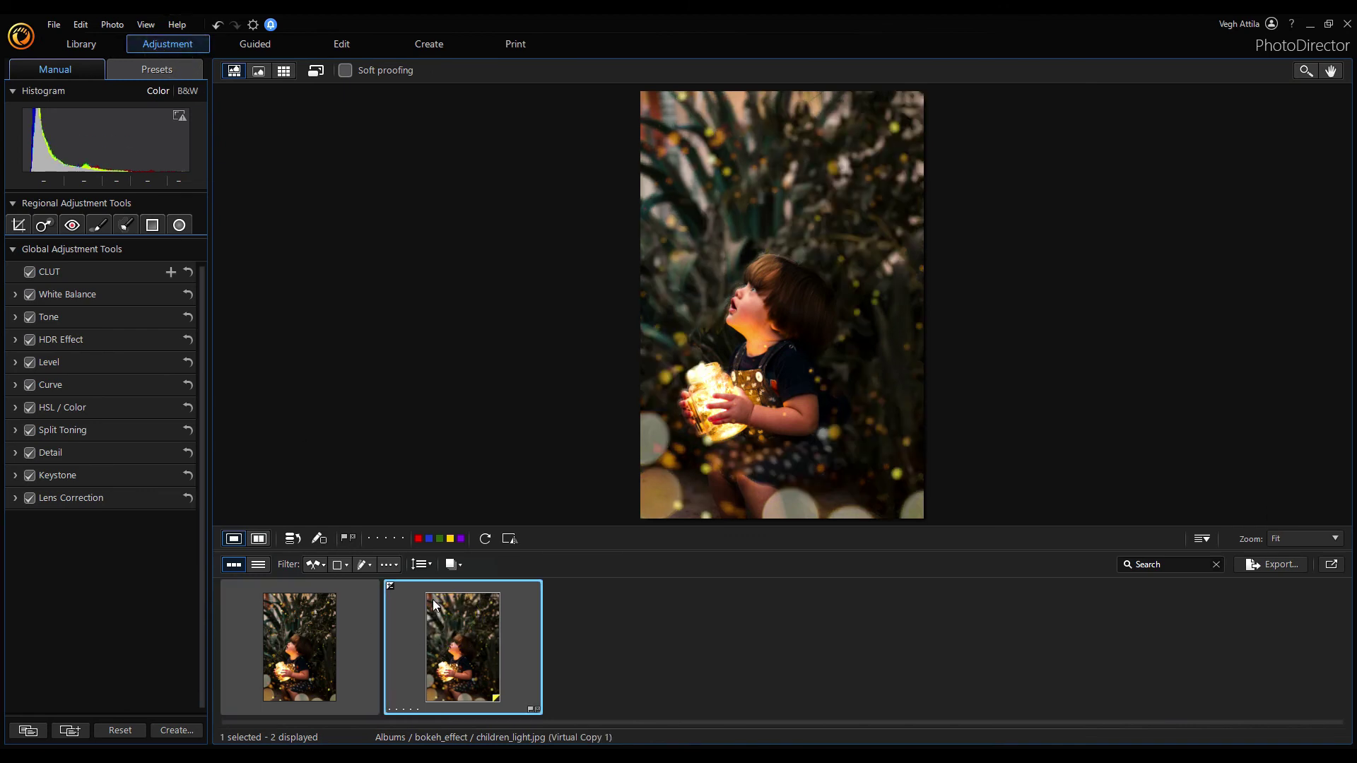
Crop Virtual Copy 1 to a 3x2 (6x4) landscape frame moved down onto the child and jar
click(18, 226)
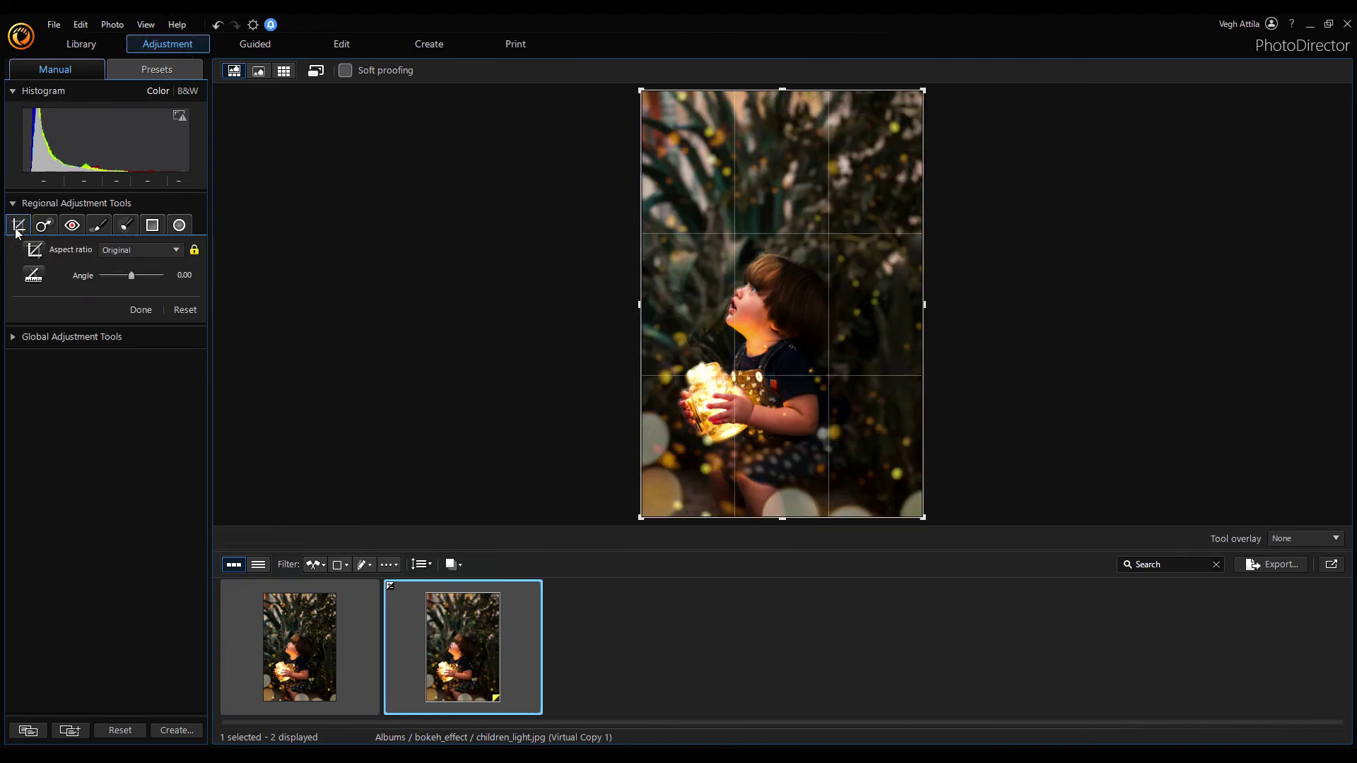
click(175, 251)
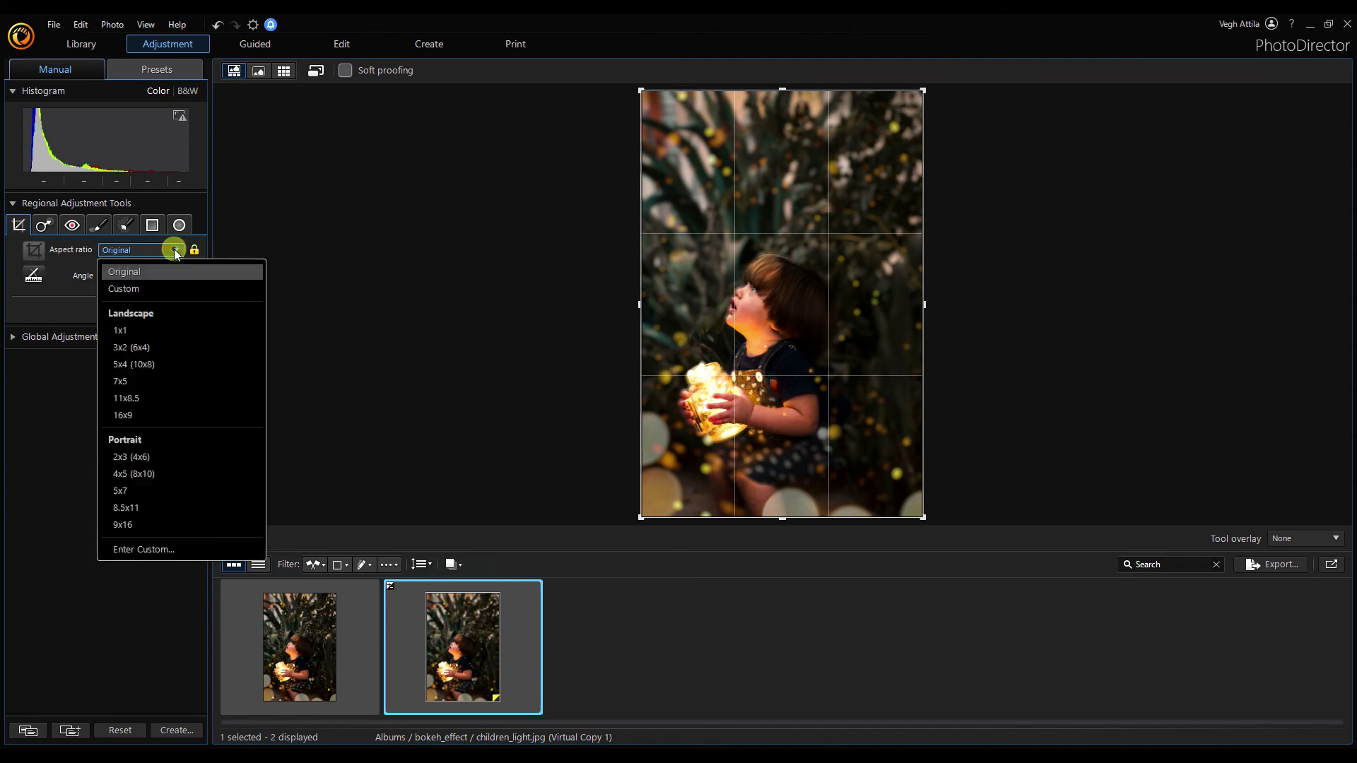
click(152, 347)
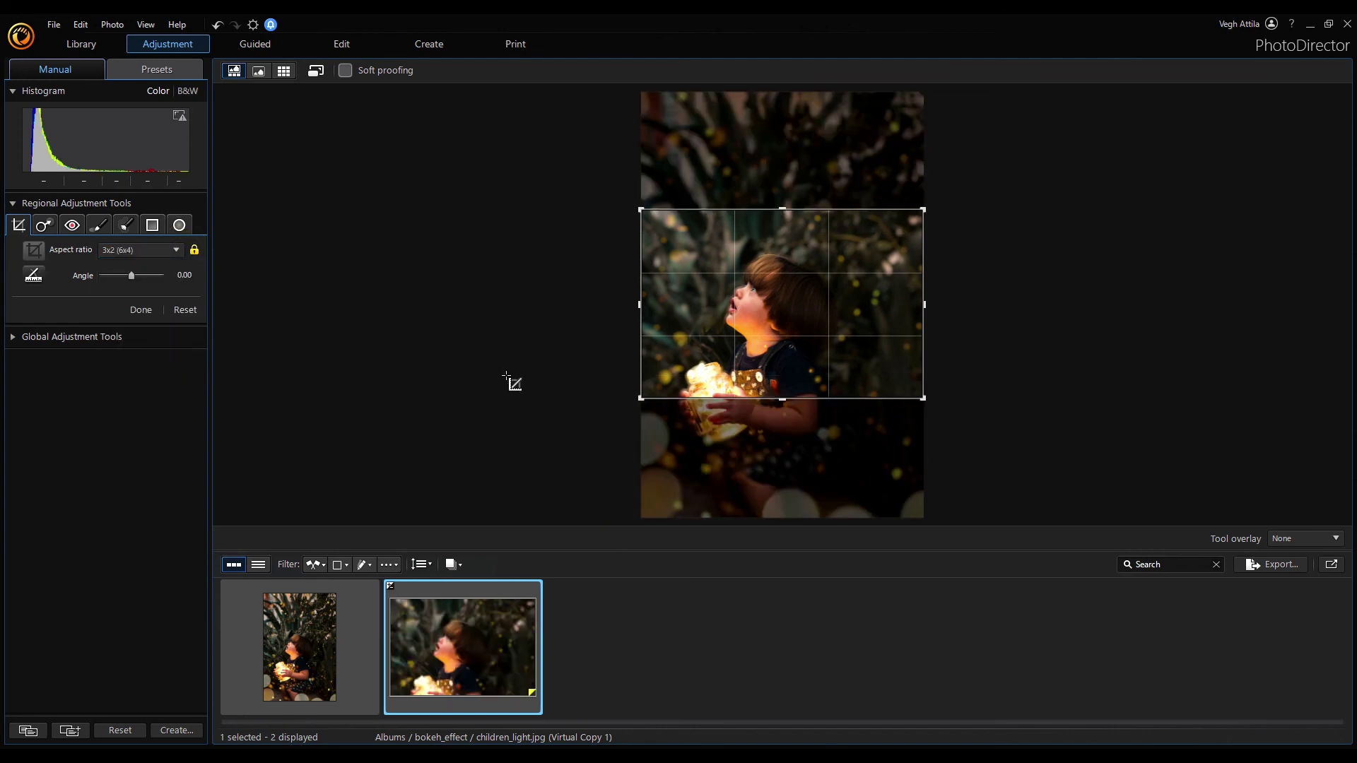
click(33, 251)
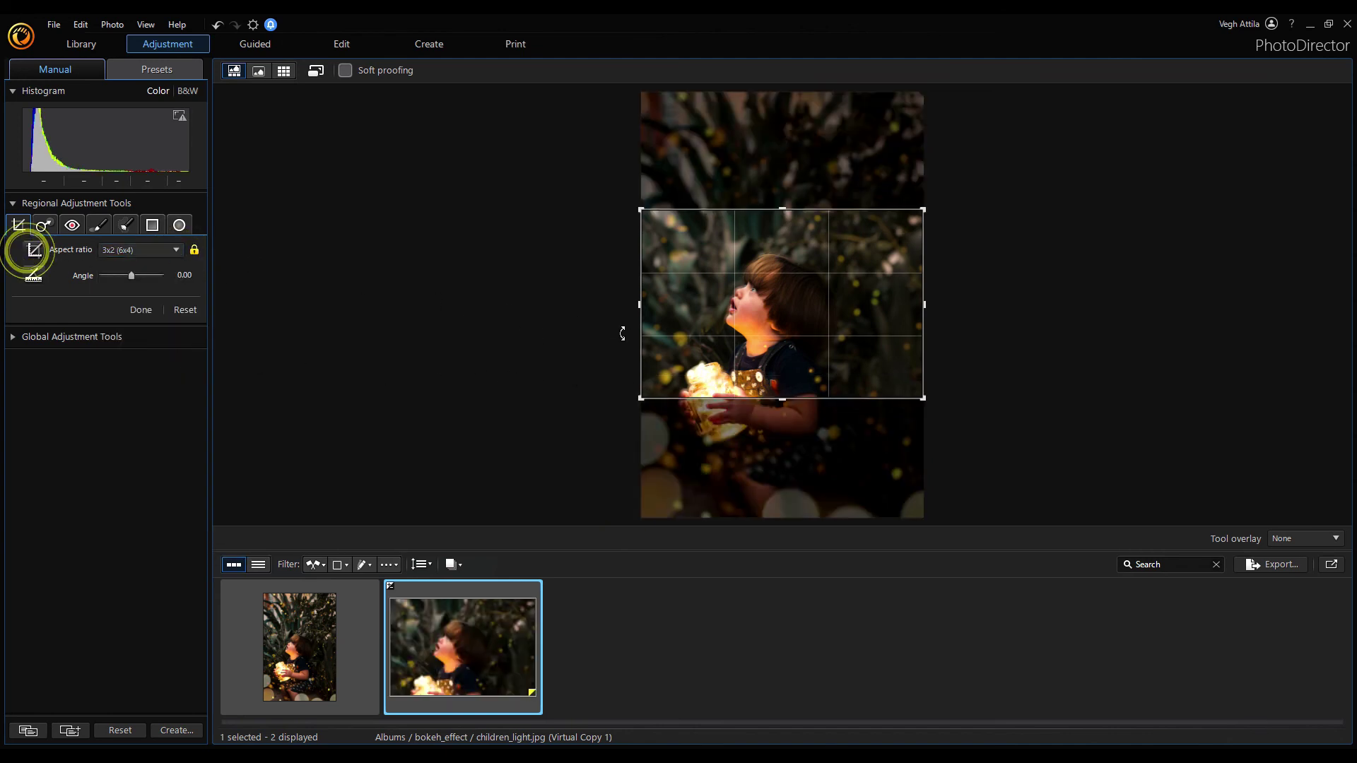
drag(799, 297, 806, 341)
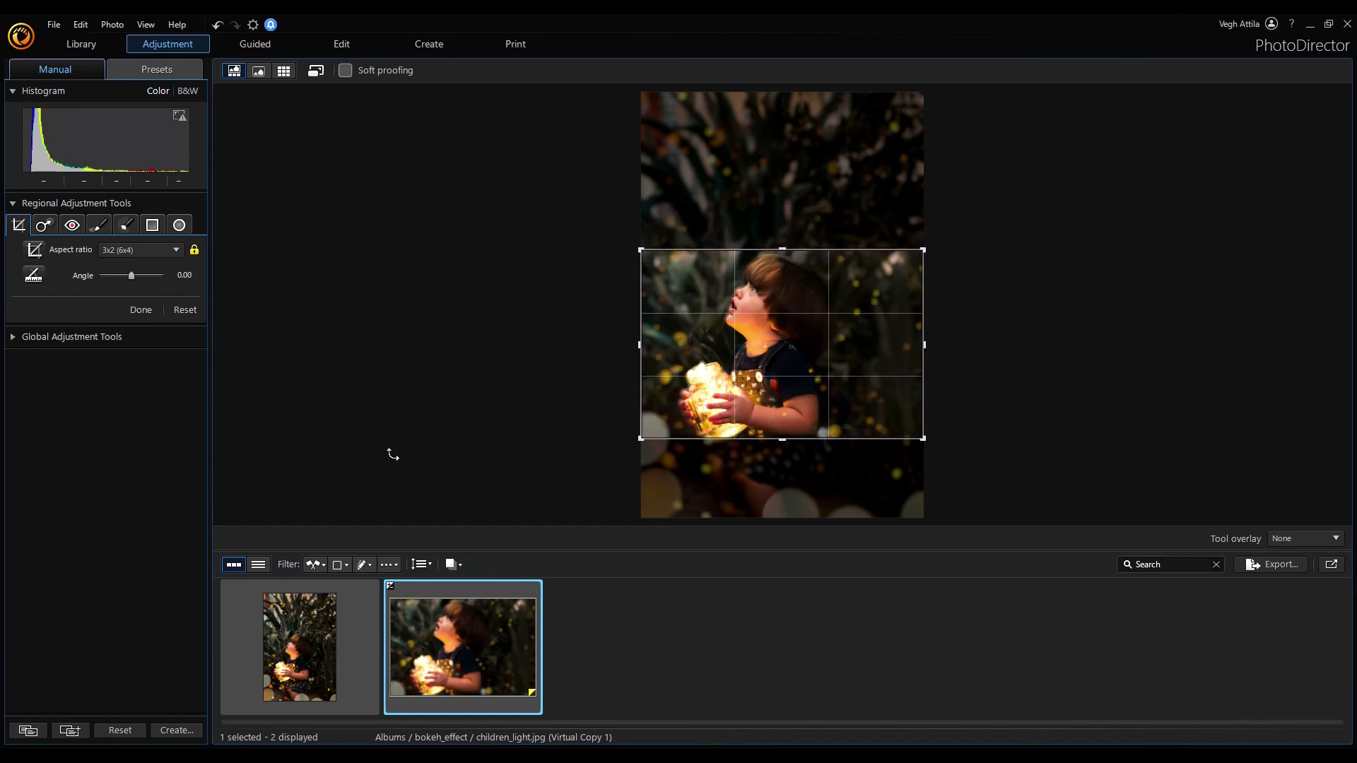
click(140, 309)
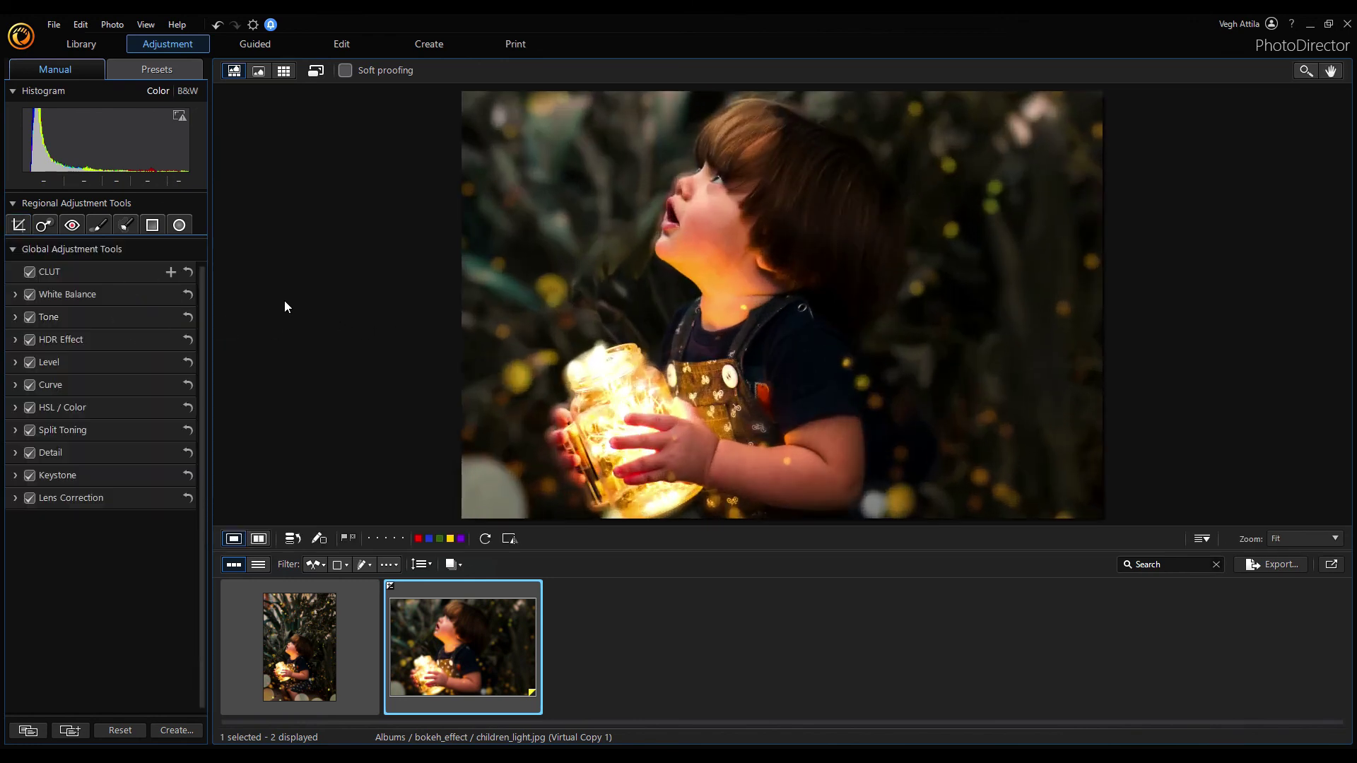